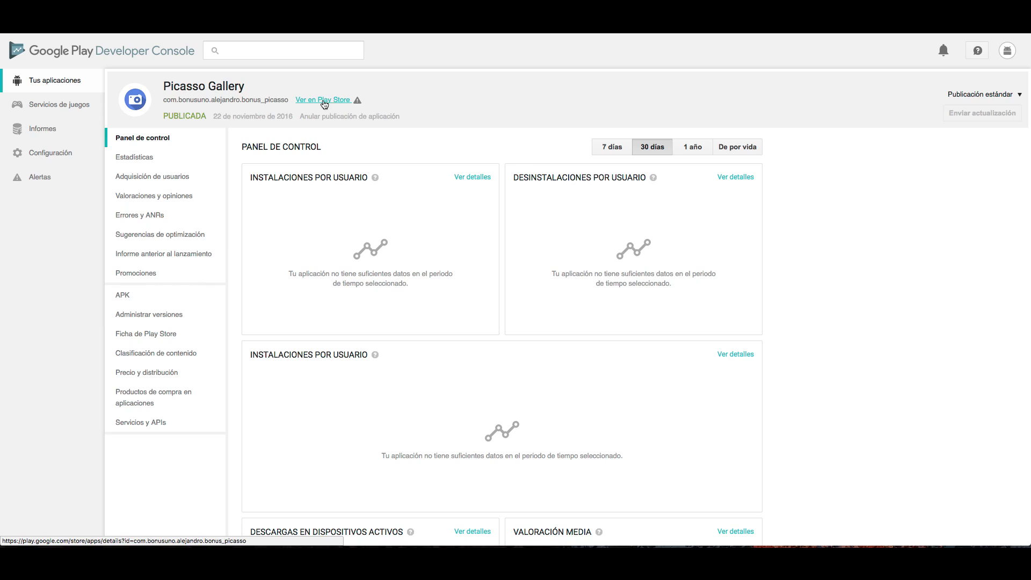
- Follow the 'Ver en Play Store' link on the Picasso Gallery dashboard to its public listing
left_click(327, 101)
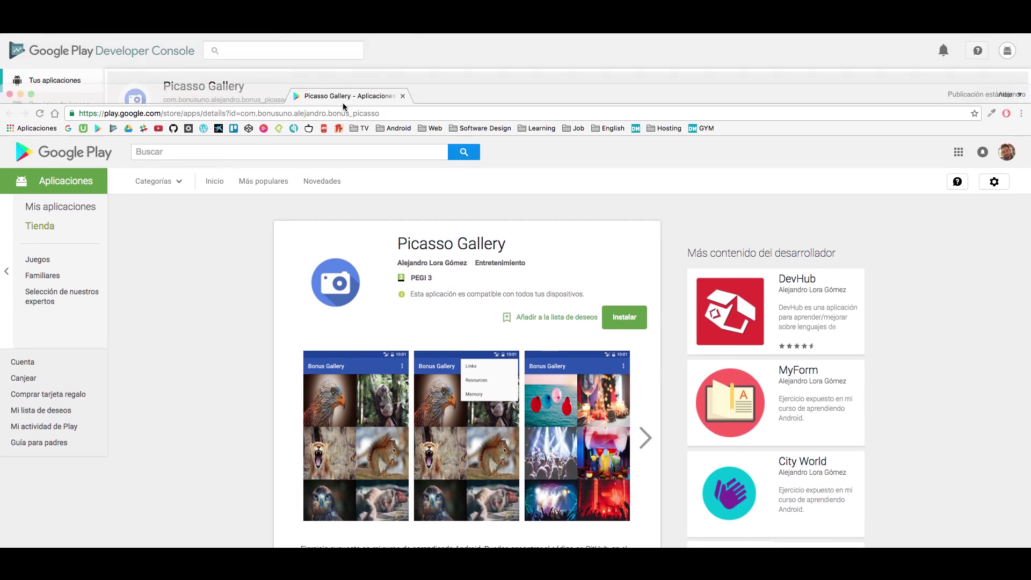
- Compare the Play Store listing with the console, show it full screen, then return to the dashboard
left_click_drag(342, 102, 357, 156)
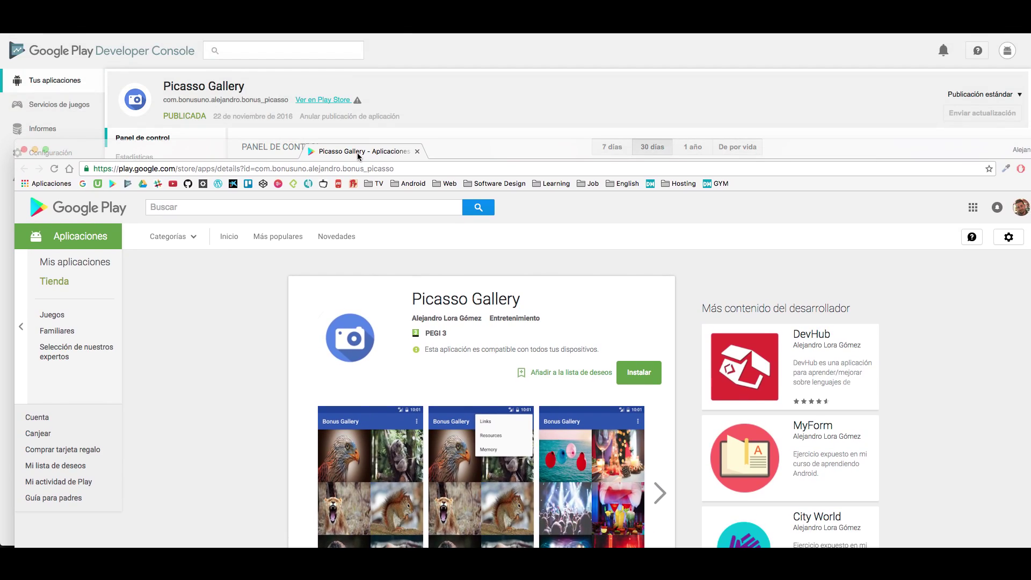
left_click_drag(358, 156, 352, 129)
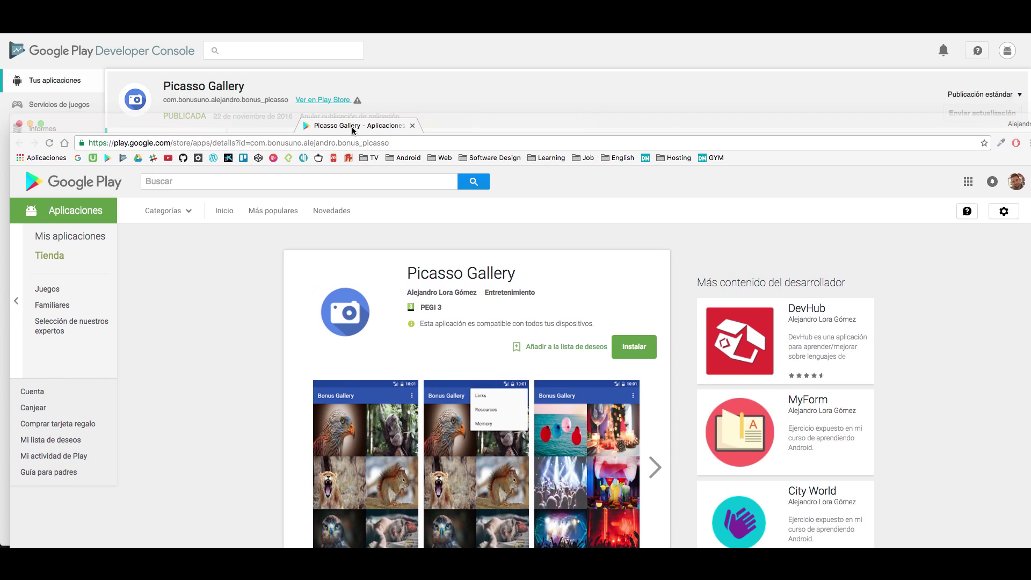
left_click_drag(353, 127, 356, 126)
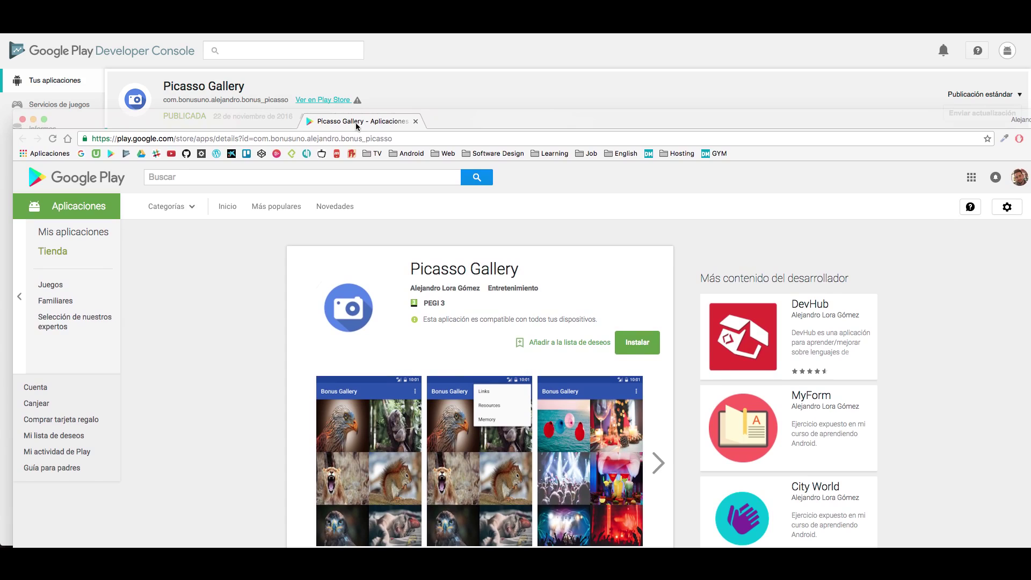
left_click_drag(356, 126, 375, 87)
key("ctrl+super+f")
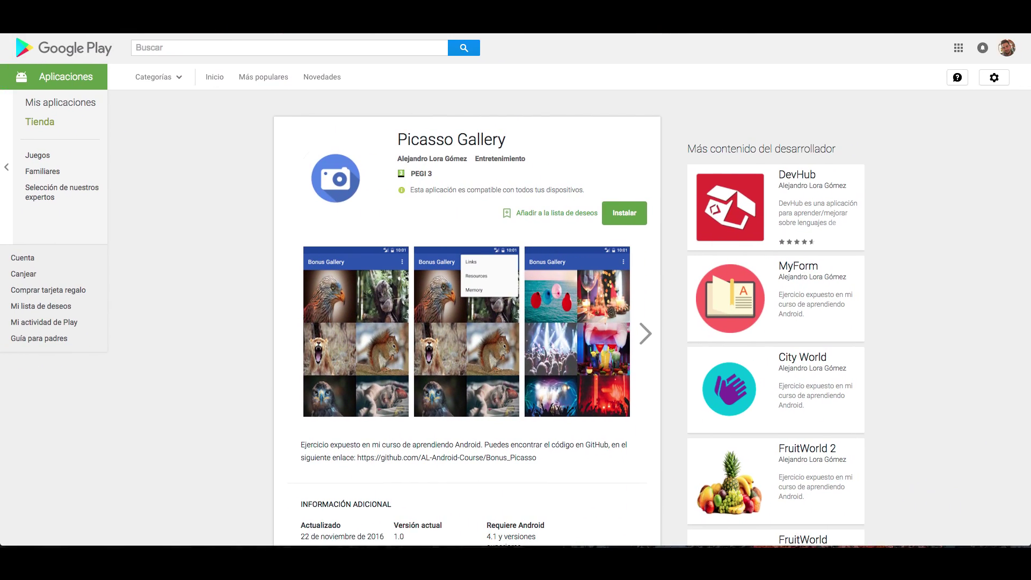
key("ctrl+Left")
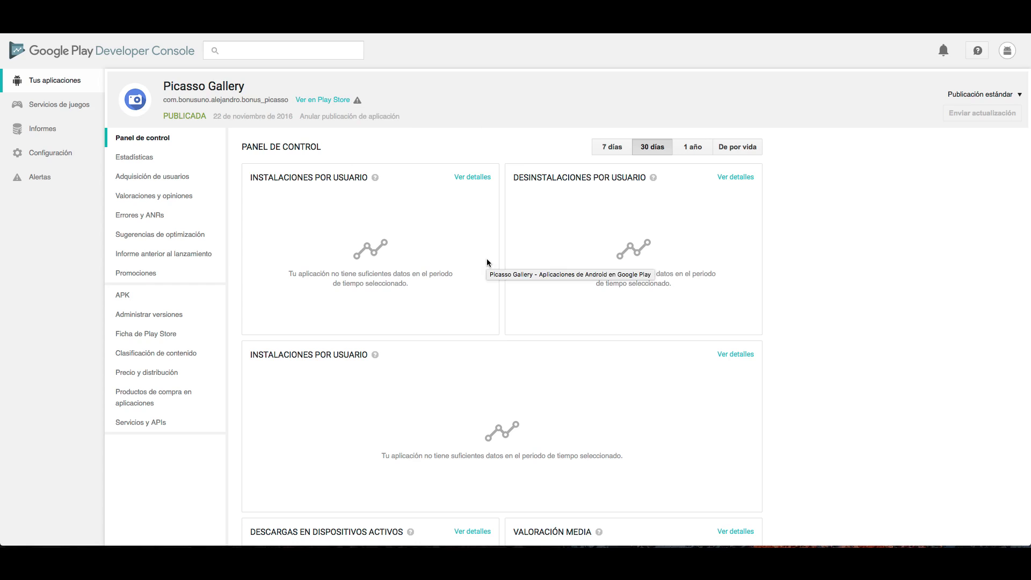
- Browse Tus aplicaciones, reopen Picasso Gallery, then move to the Android Studio workspace
left_click(94, 81)
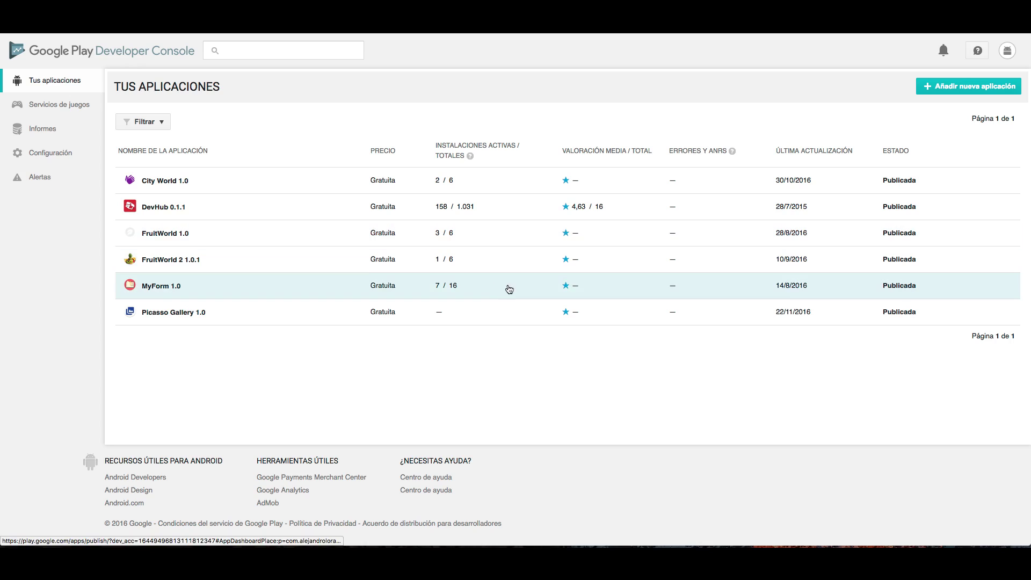
left_click(264, 319)
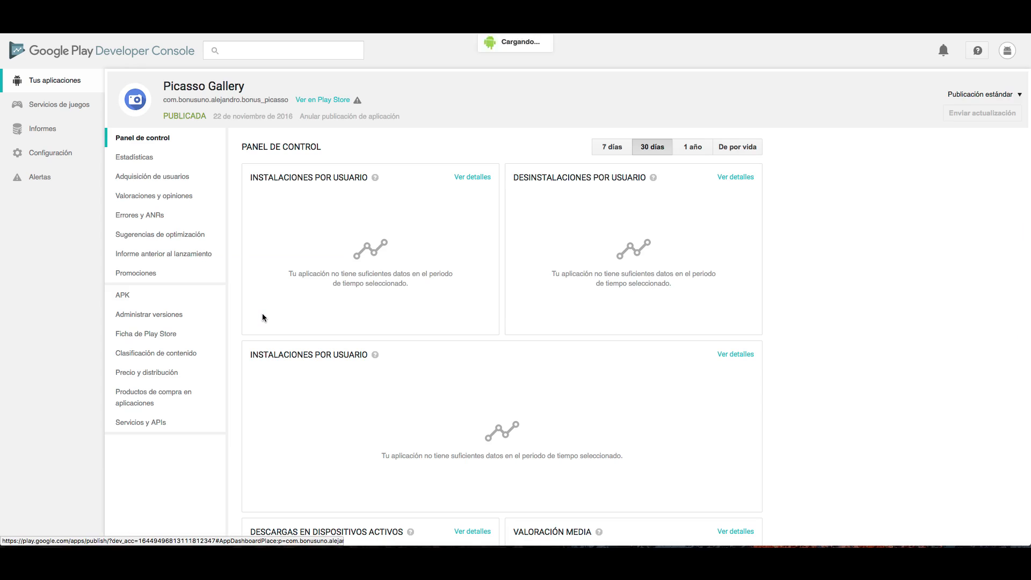
scroll(292, 244, "left", 5)
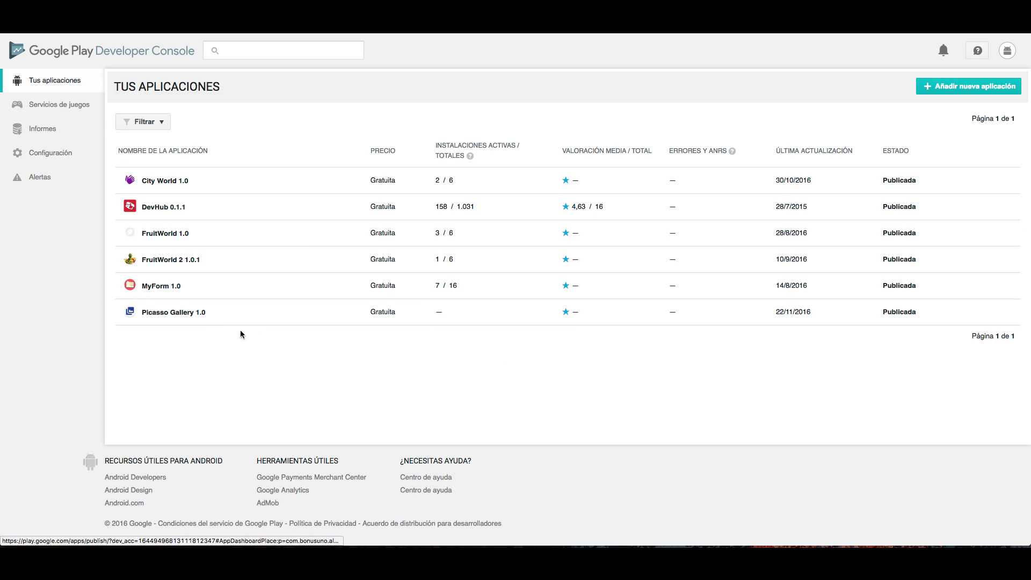
key("ctrl+Right")
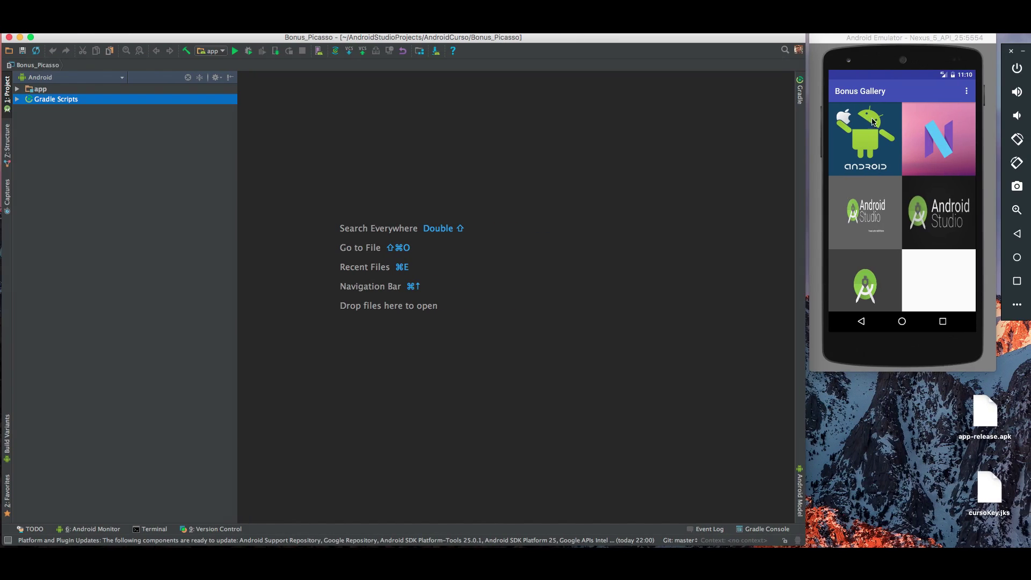
- Show the emulator's app drawer, expand app > java in the Project panel, and open File > New
left_click(902, 321)
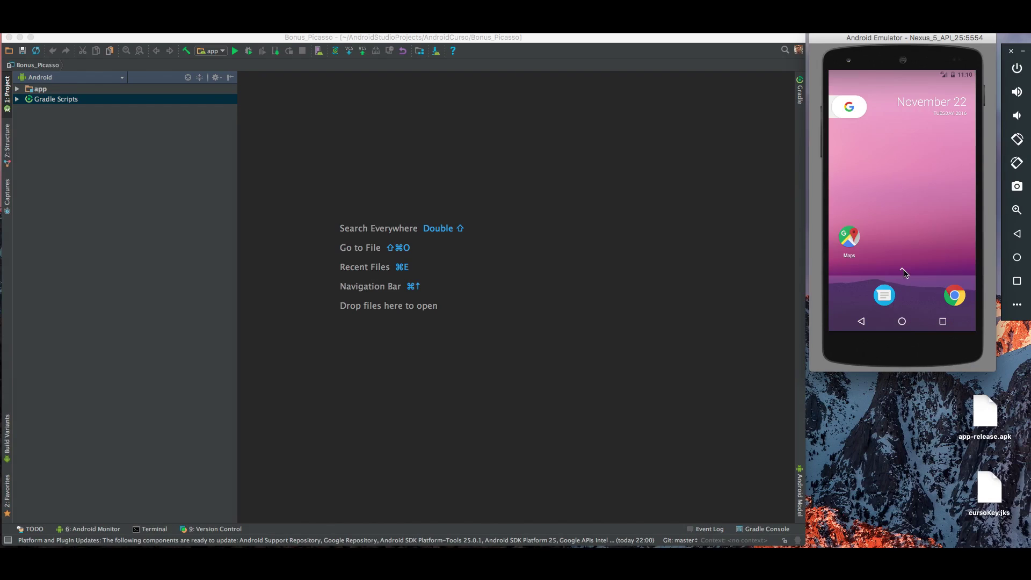
left_click(906, 274)
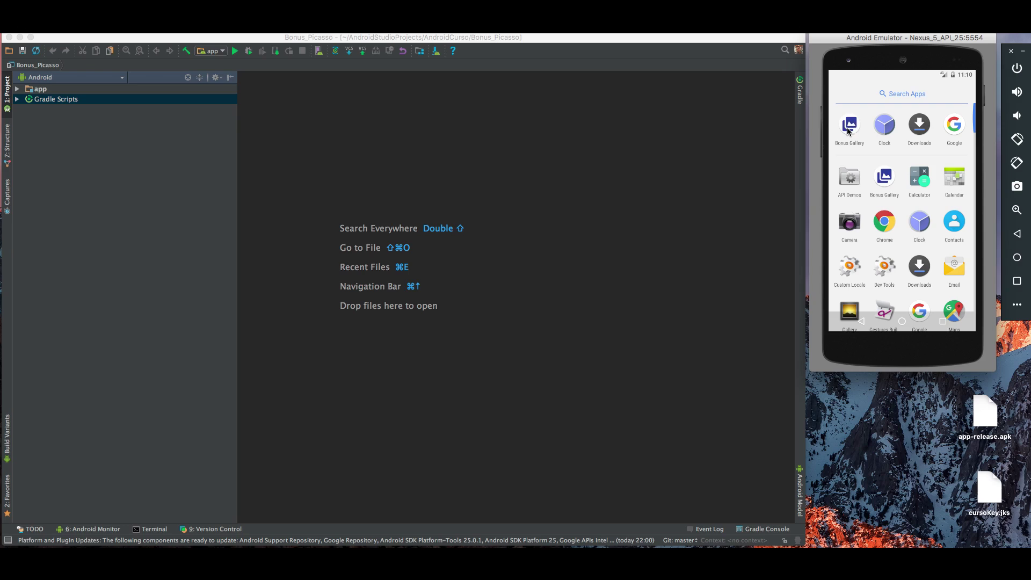
left_click(7, 91)
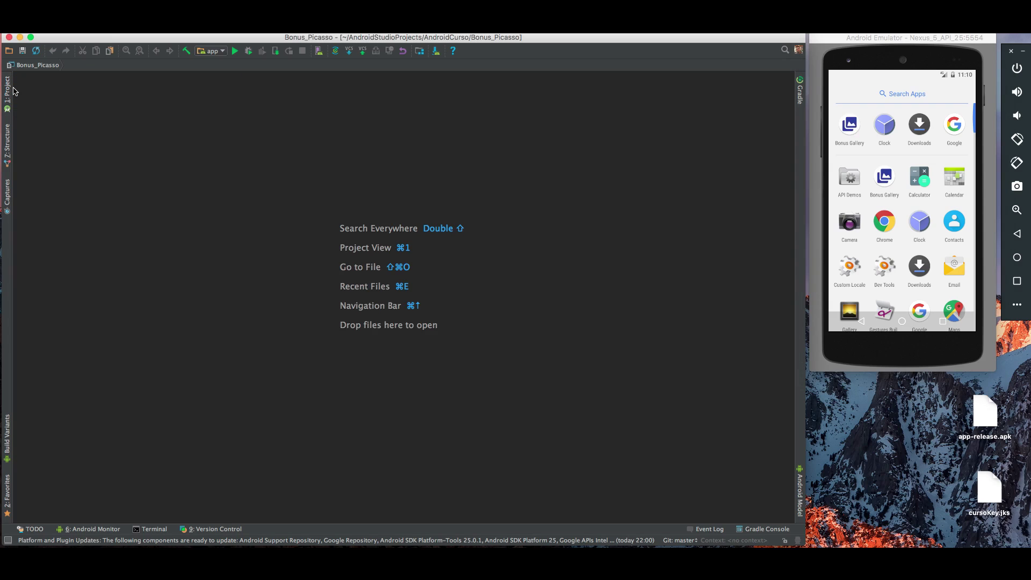
left_click(8, 91)
left_click(17, 89)
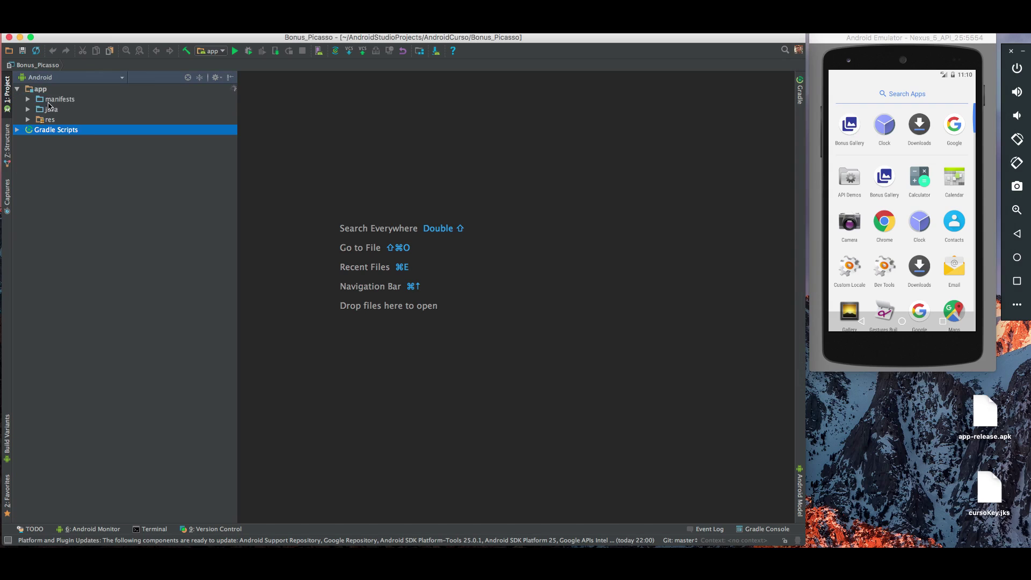
double_click(44, 111)
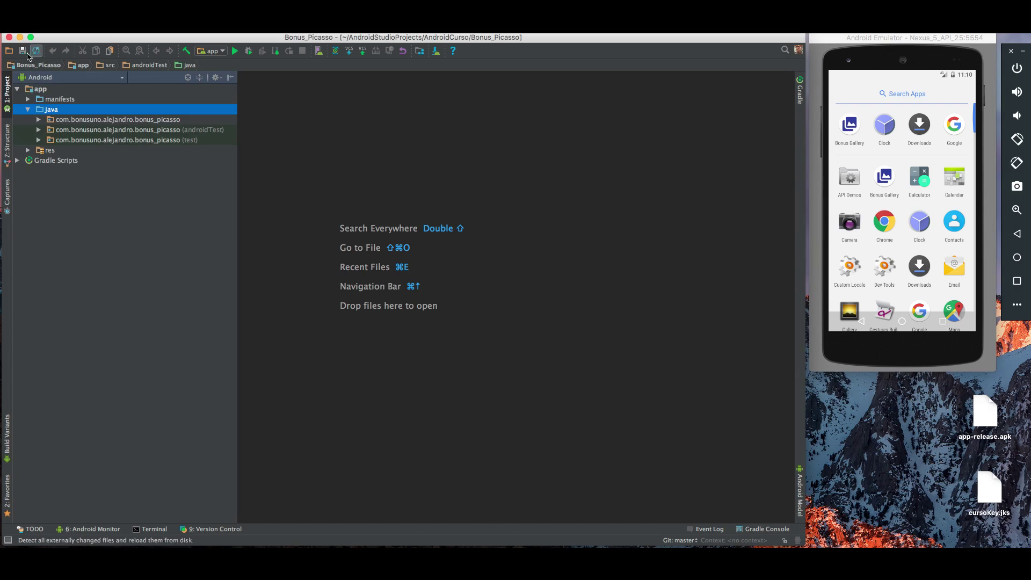
left_click(103, 16)
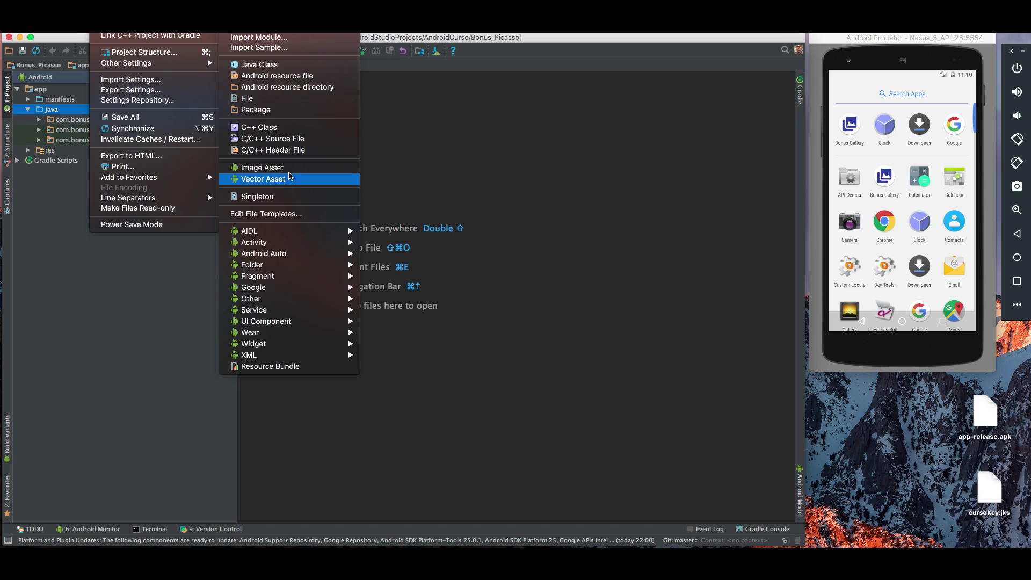
- Create a Launcher Icons image asset with Asset Type Image and path Desktop/icon.png
key("Escape")
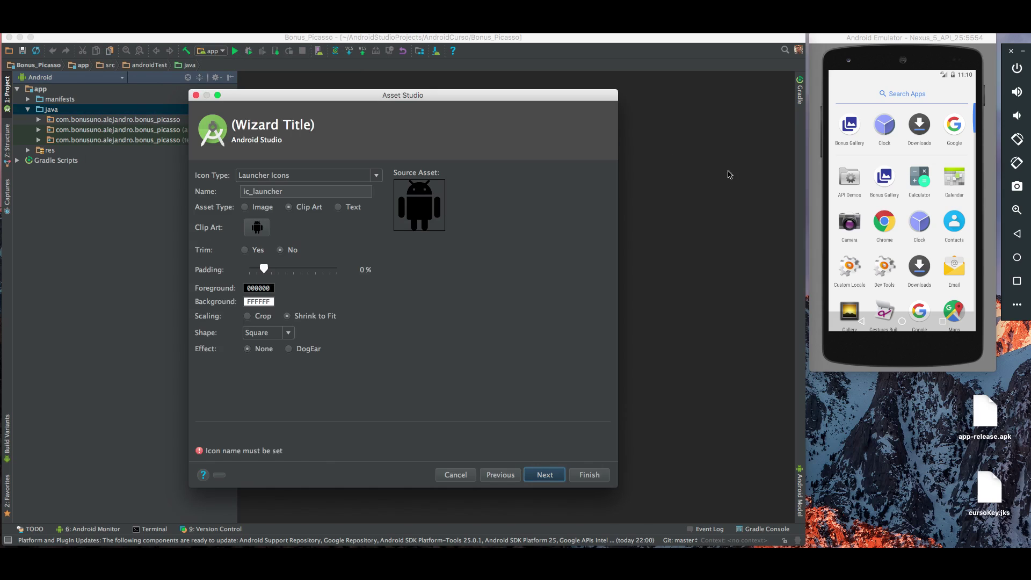
left_click(376, 180)
key("Escape")
left_click(325, 194)
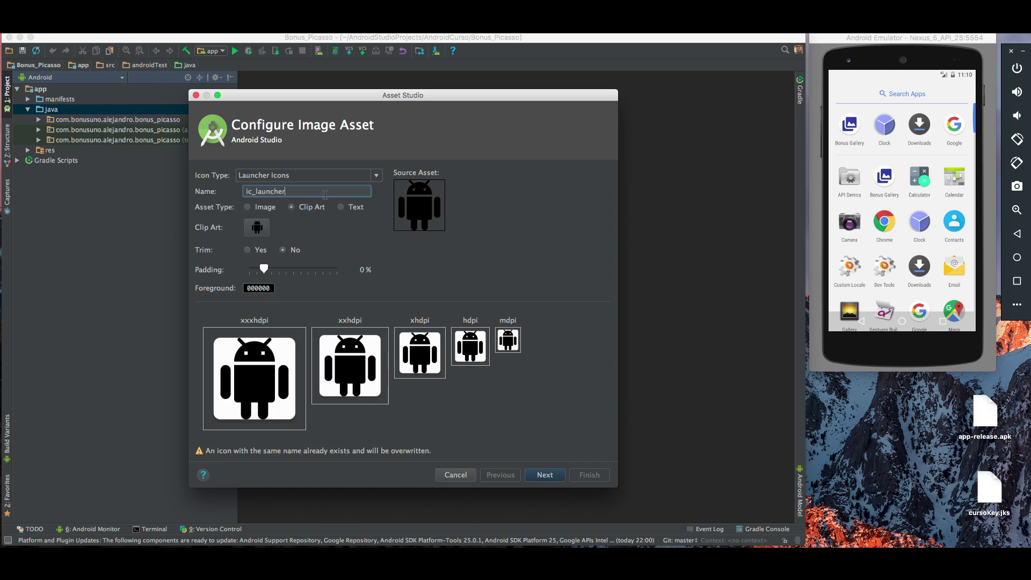
left_click(272, 209)
left_click(366, 225)
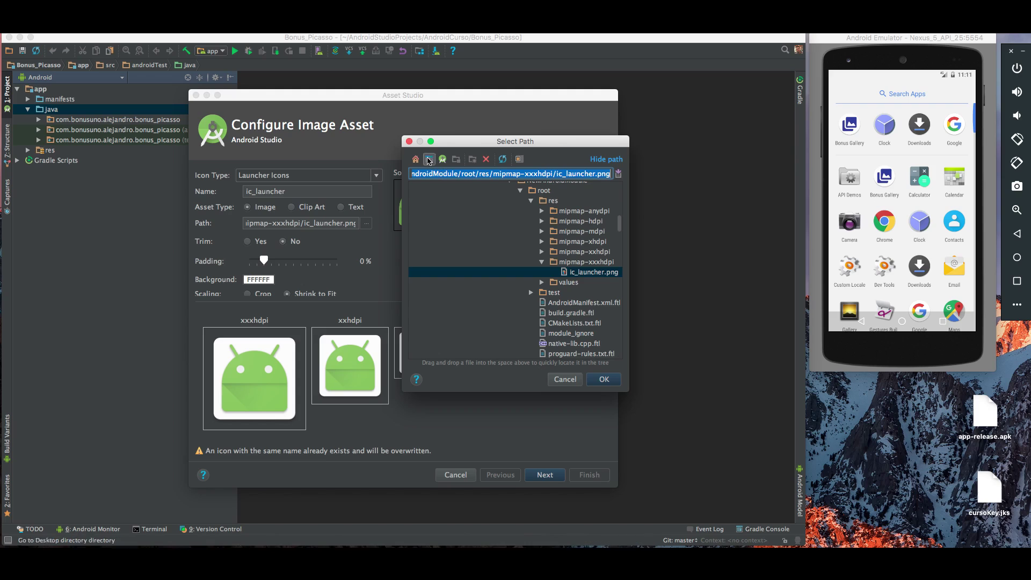
left_click(429, 159)
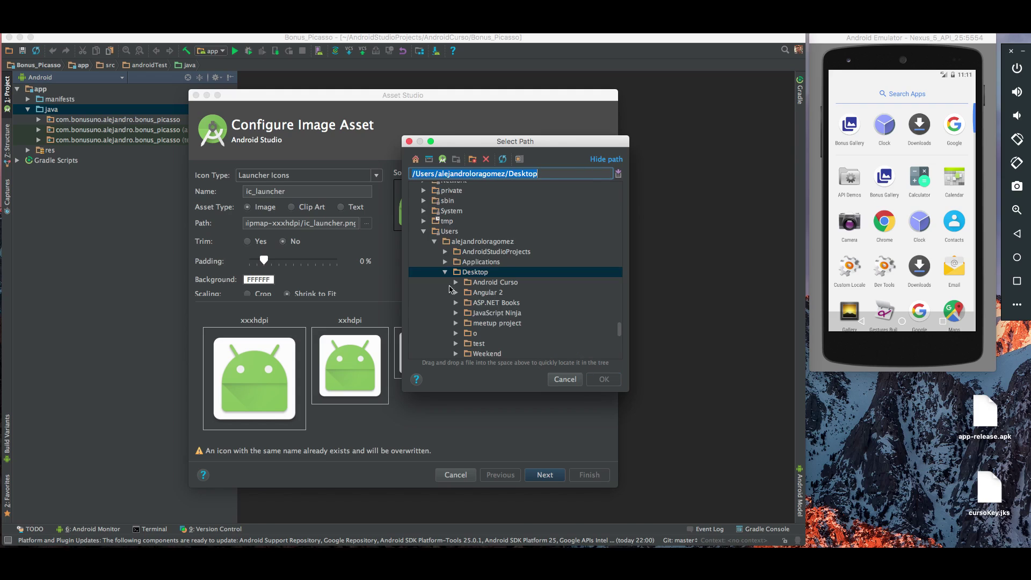
scroll(475, 304, "down", 5)
scroll(490, 309, "down", 1)
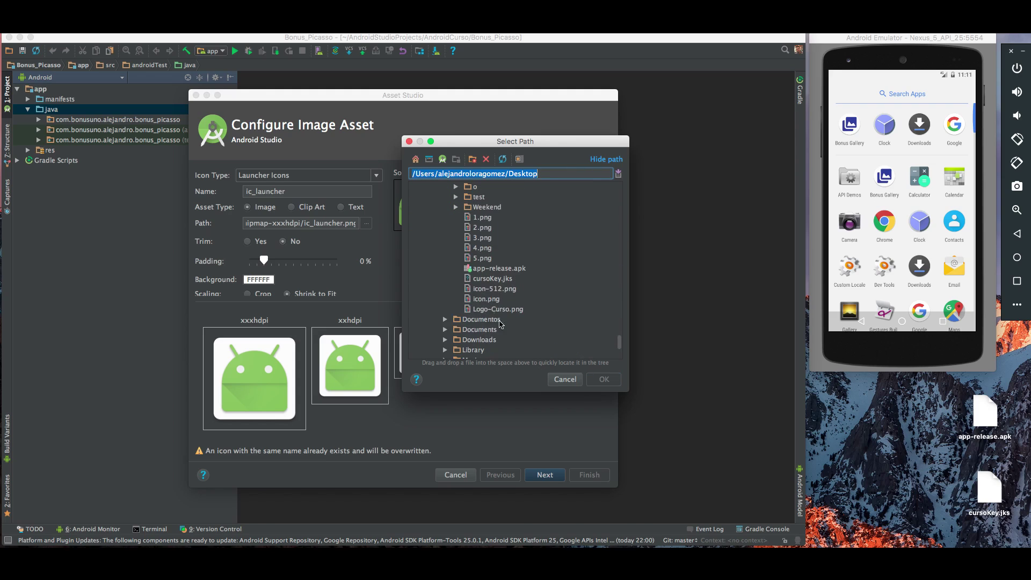
left_click(495, 308)
left_click(495, 299)
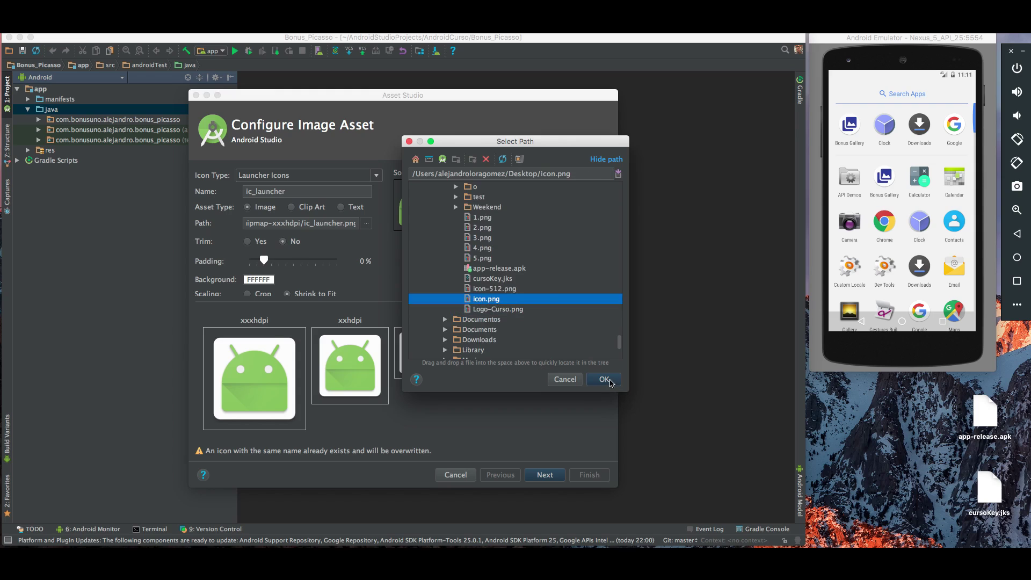
left_click(611, 382)
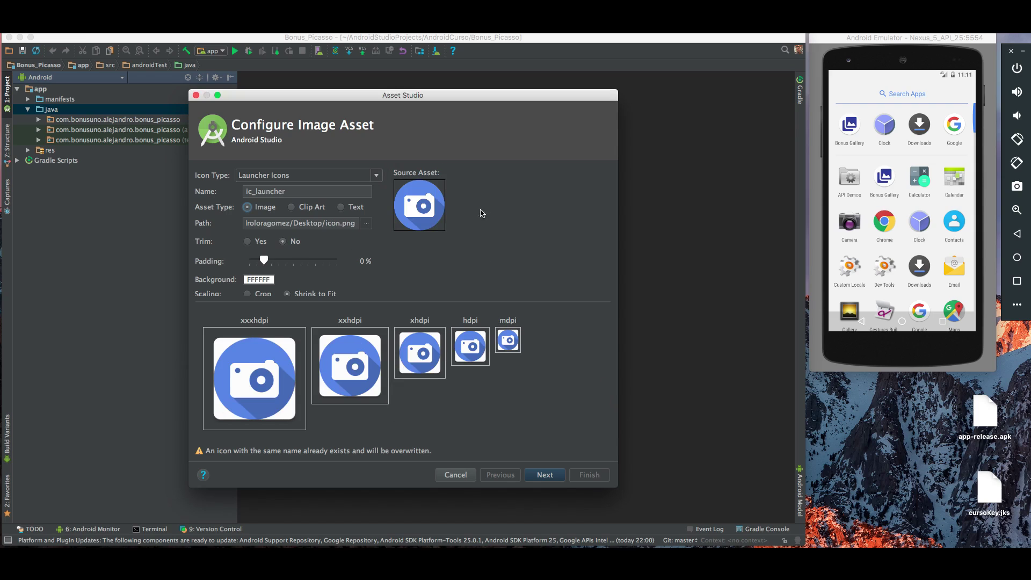
- Remove the icon's background shape, keep the name ic_launcher, and generate icons overwriting the old files
scroll(248, 263, "down", 3)
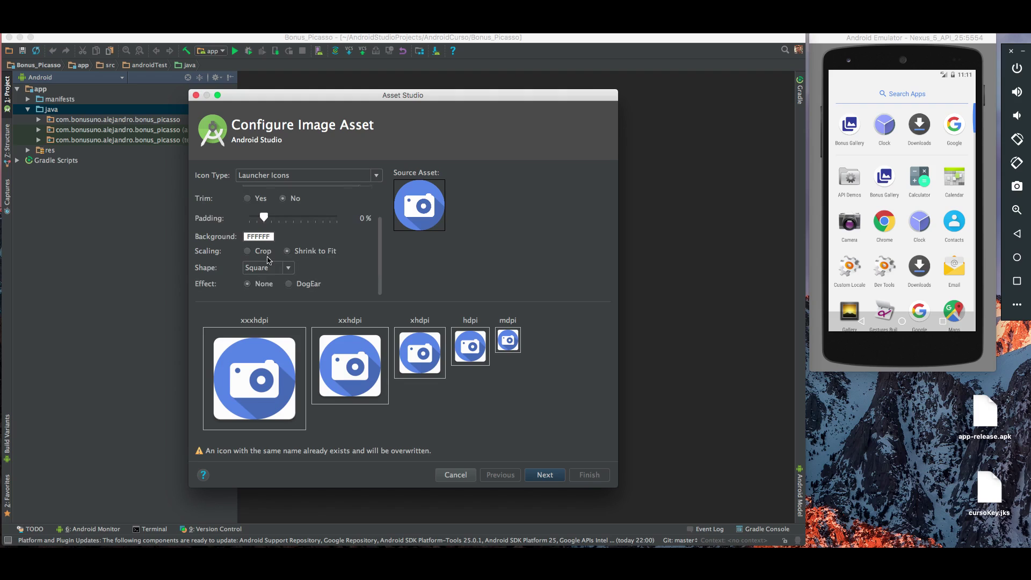
left_click(274, 268)
left_click(286, 279)
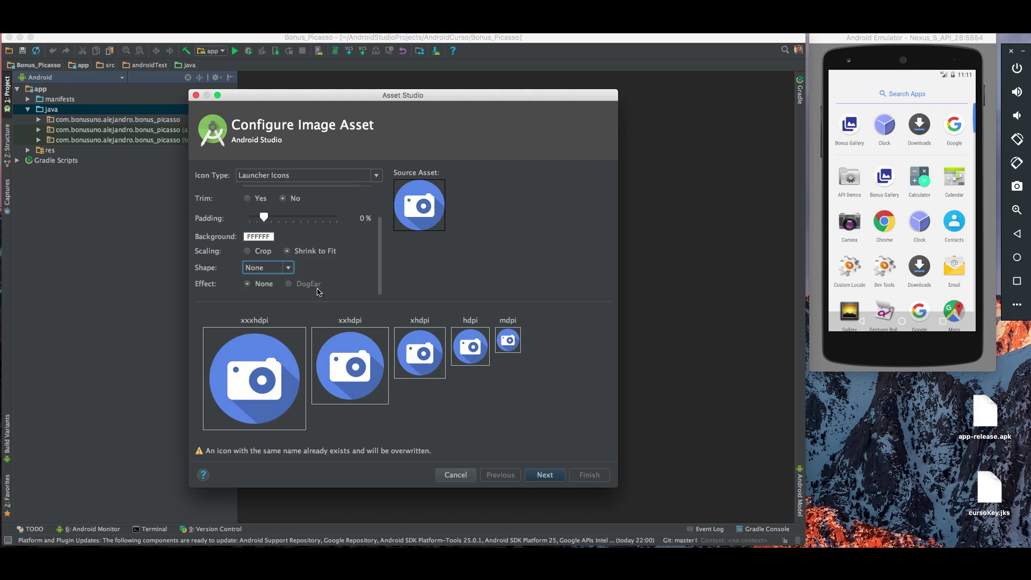
scroll(304, 201, "up", 3)
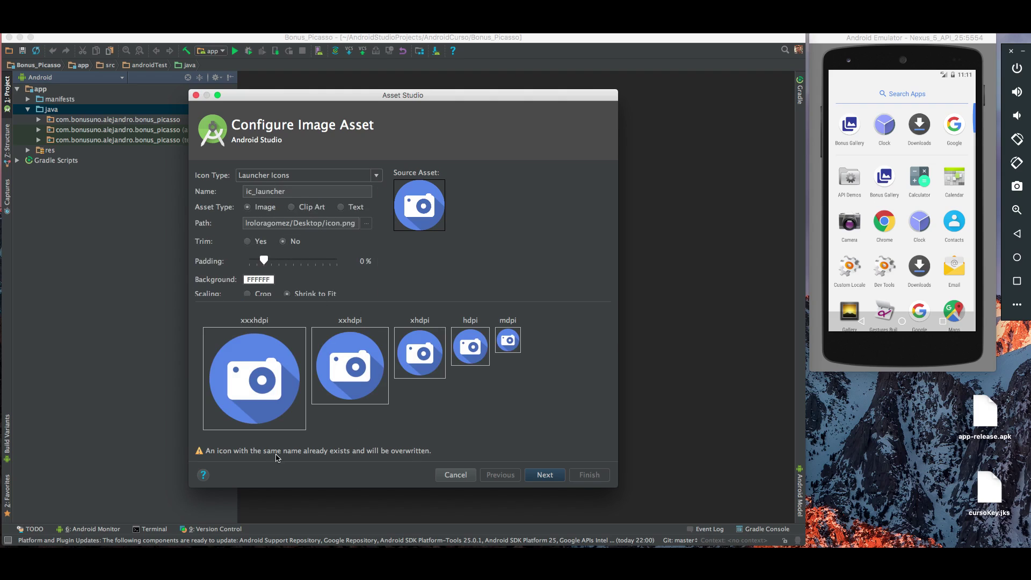
double_click(311, 192)
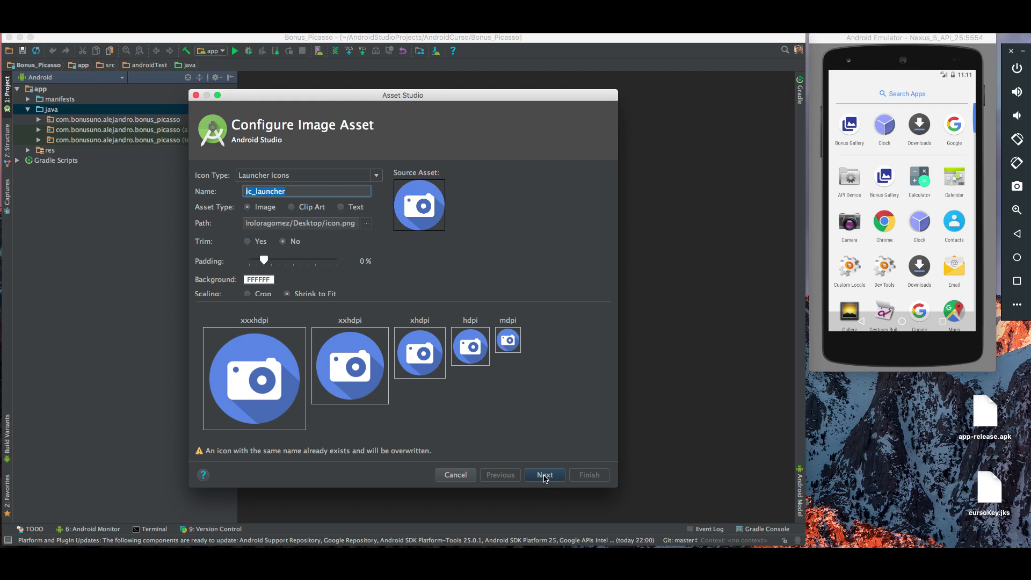
left_click(544, 476)
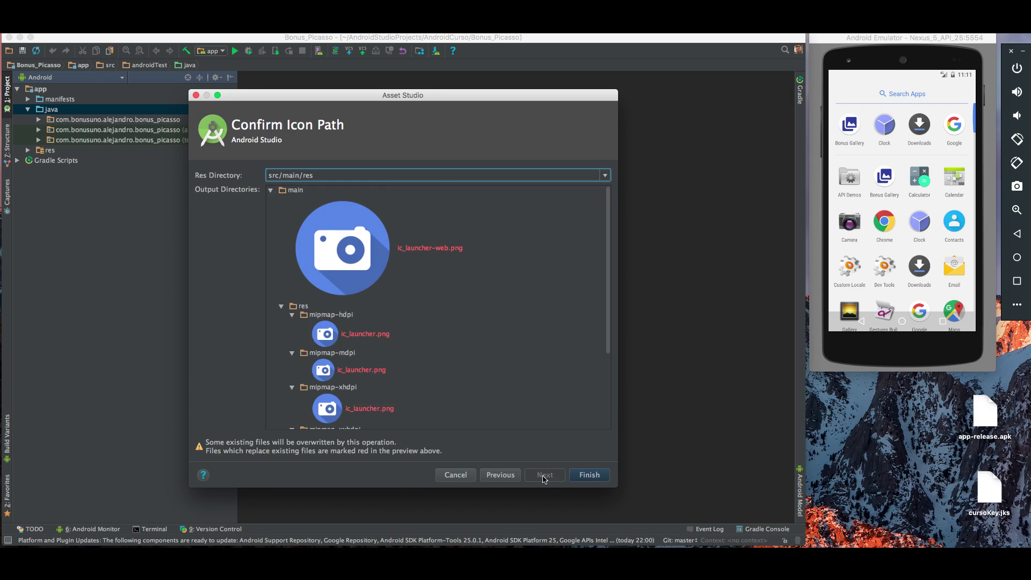
left_click(584, 478)
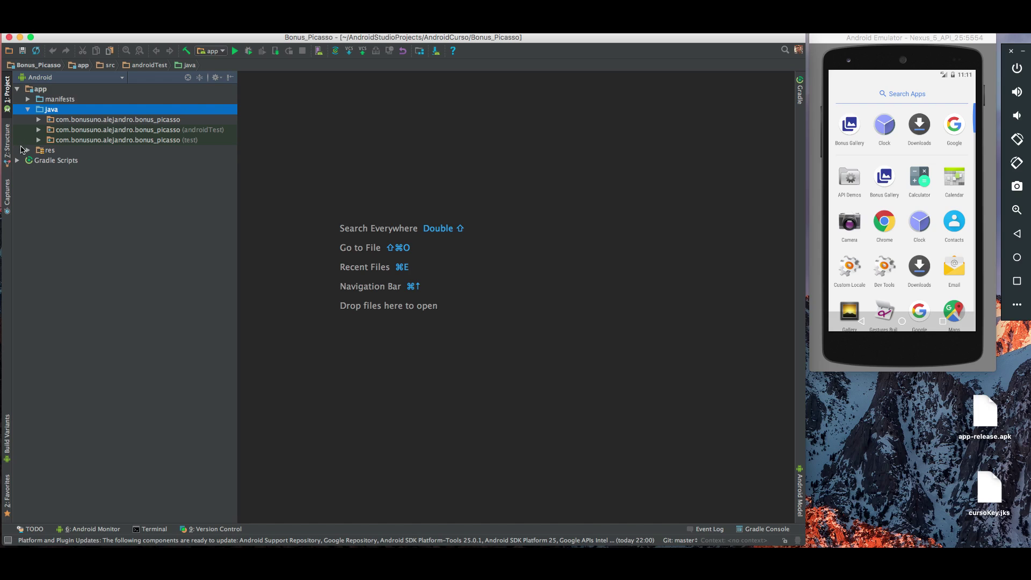
- Preview the new hdpi ic_launcher.png under res > mipmap, then expand Gradle Scripts
left_click(22, 150)
left_click(27, 150)
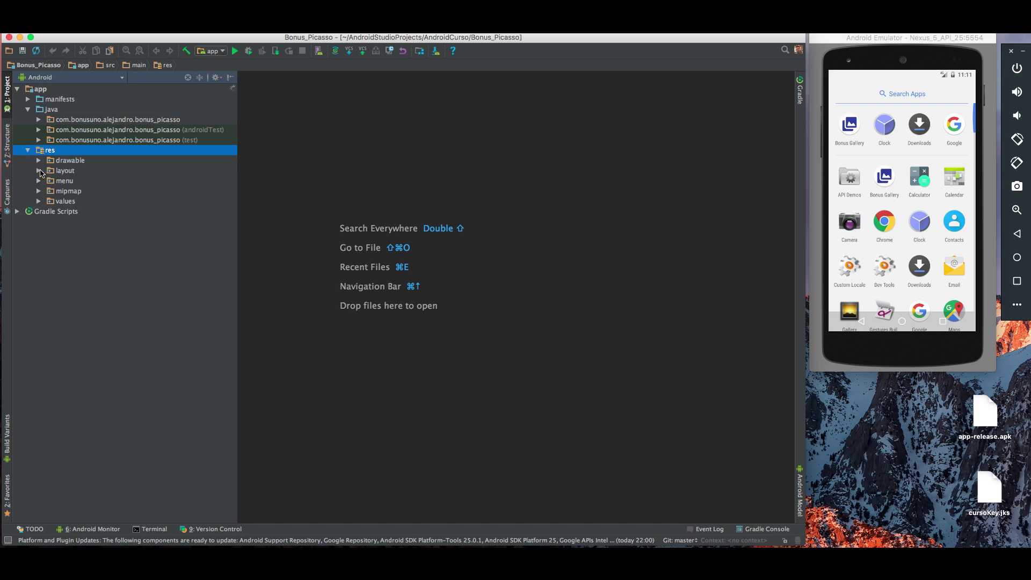
left_click(38, 161)
left_click(38, 161)
double_click(45, 171)
left_click(38, 171)
left_click(38, 191)
left_click(49, 201)
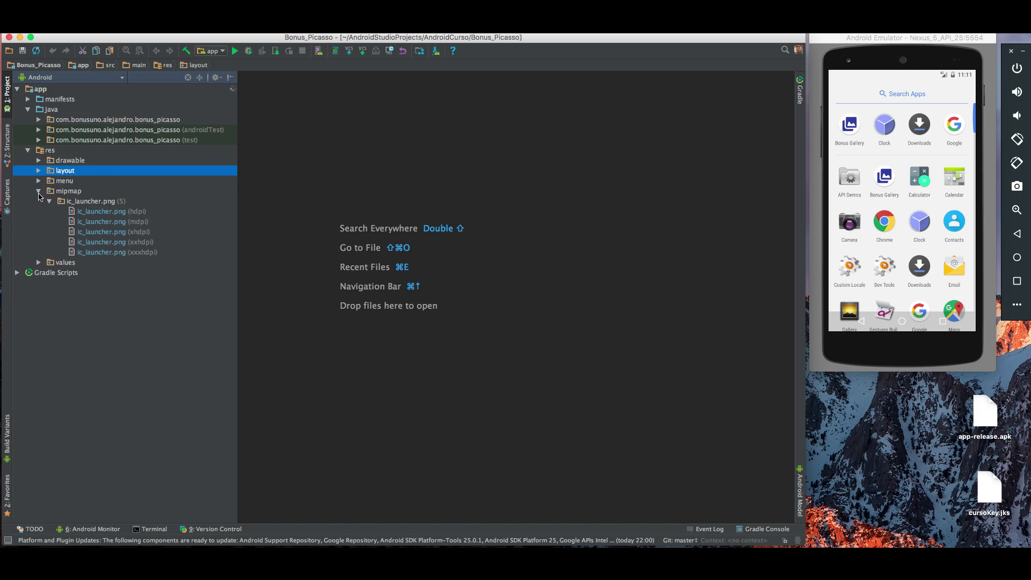
left_click(110, 215)
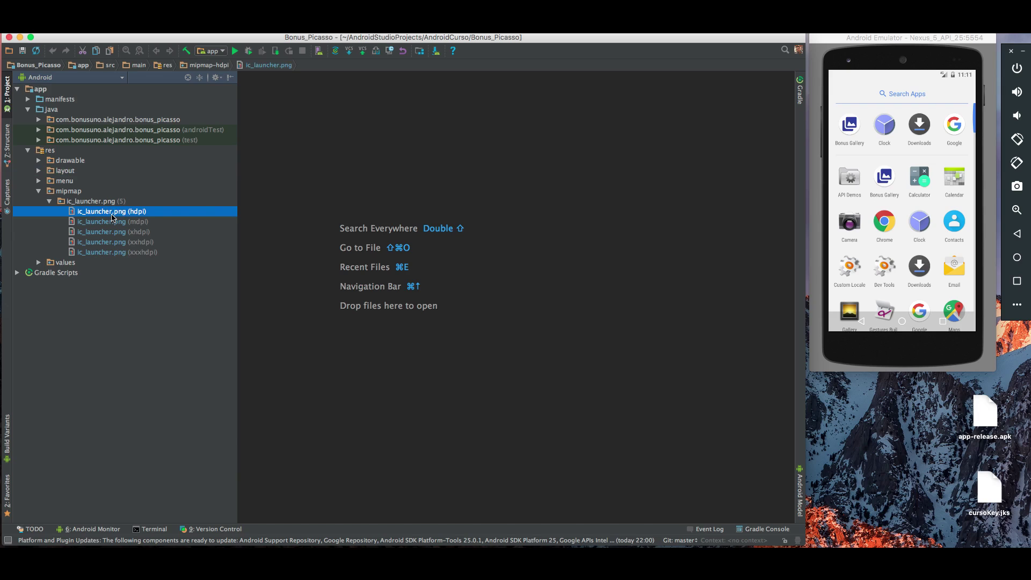
double_click(112, 217)
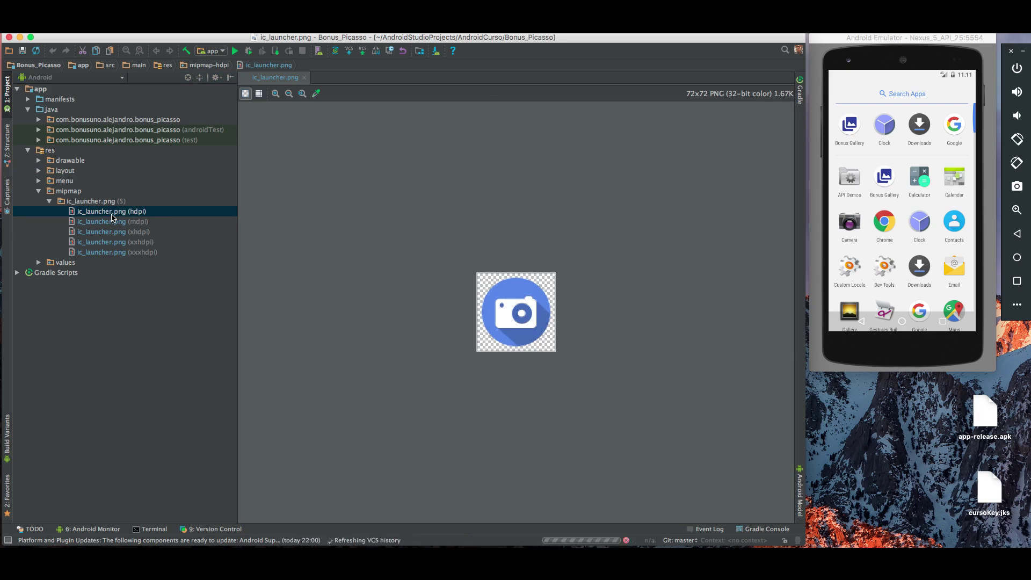
left_click(304, 77)
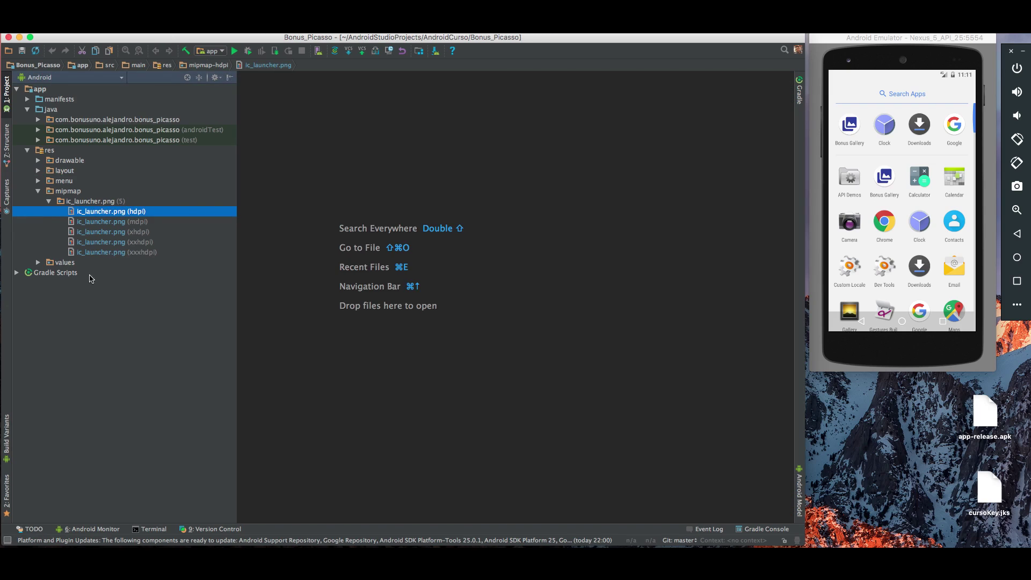
left_click(17, 272)
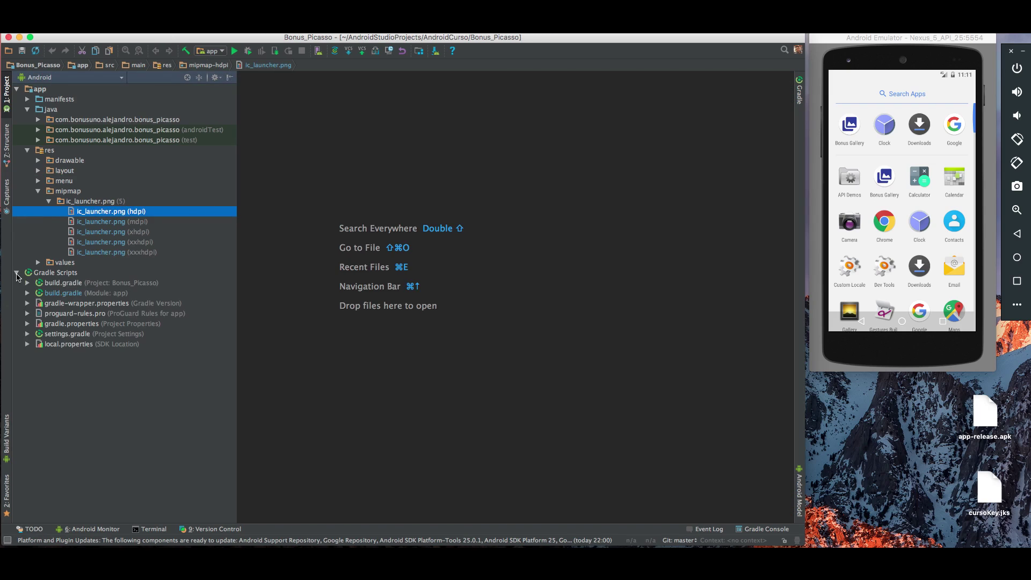
- Open build.gradle (Module: app) in the editor to check the application ID and version
left_click(69, 297)
double_click(92, 299)
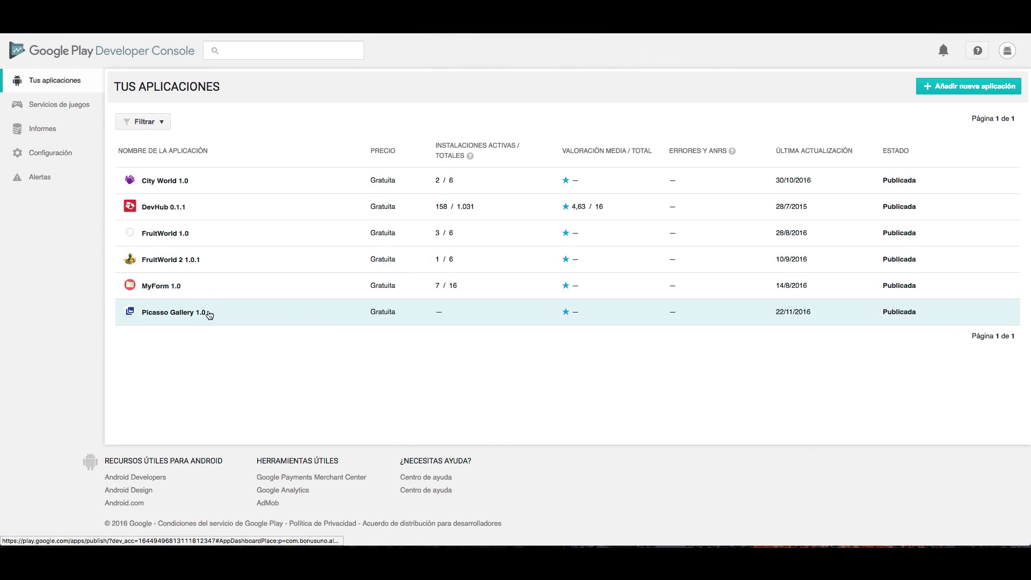
- Go to the APK management page for Picasso Gallery
left_click(208, 314)
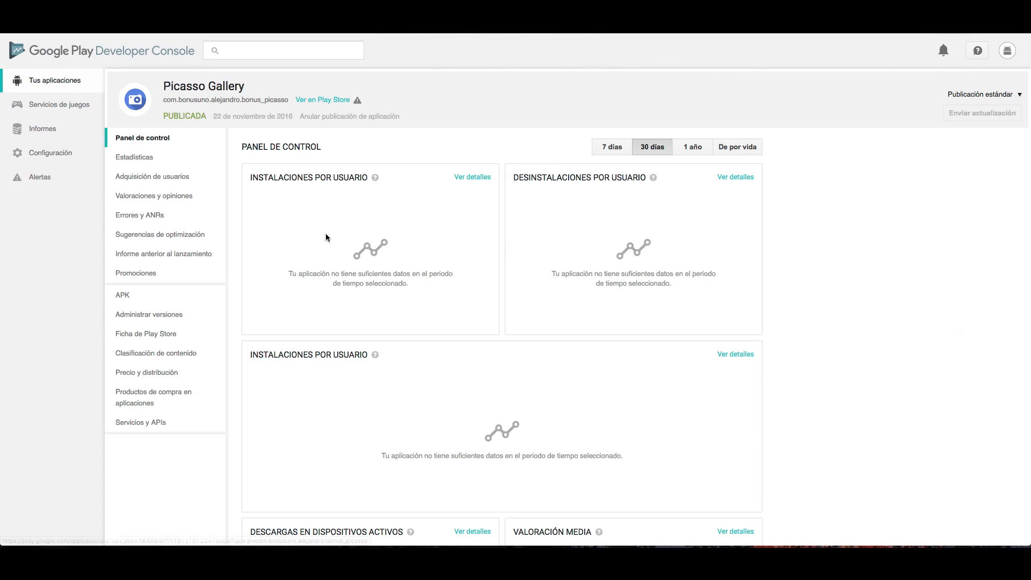
left_click(162, 304)
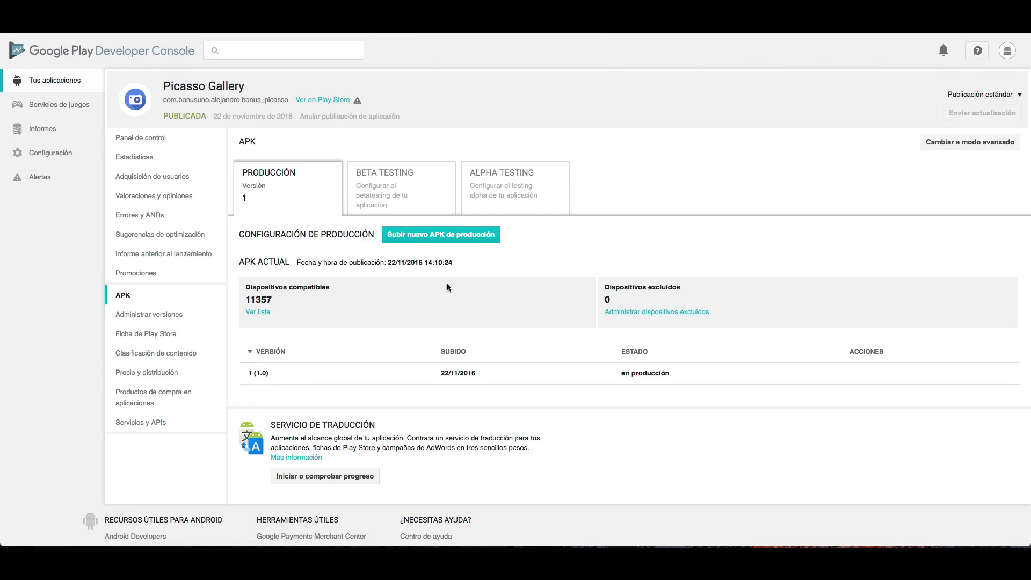
scroll(447, 283, "down", 2)
scroll(448, 287, "down", 1)
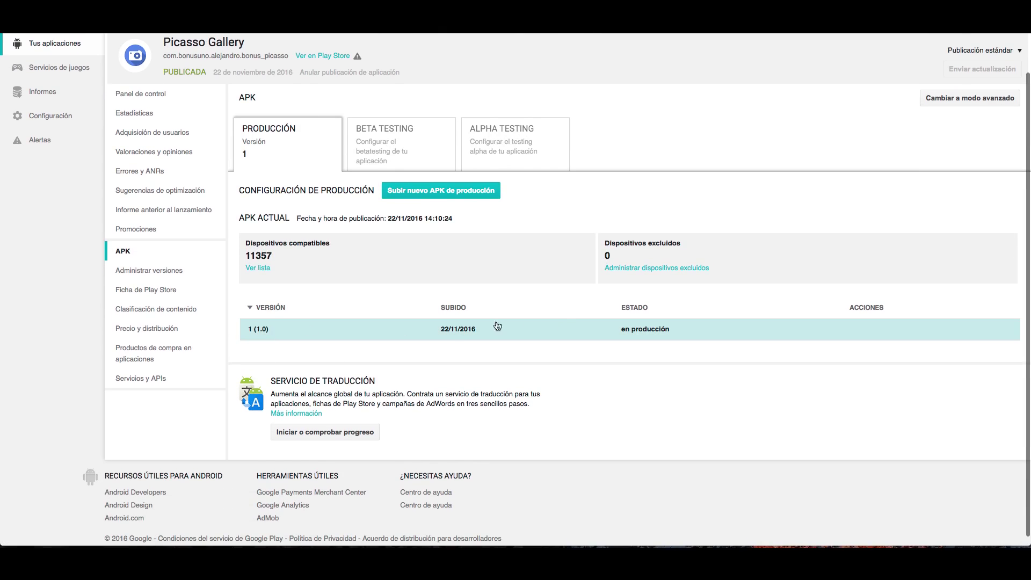
scroll(563, 323, "up", 3)
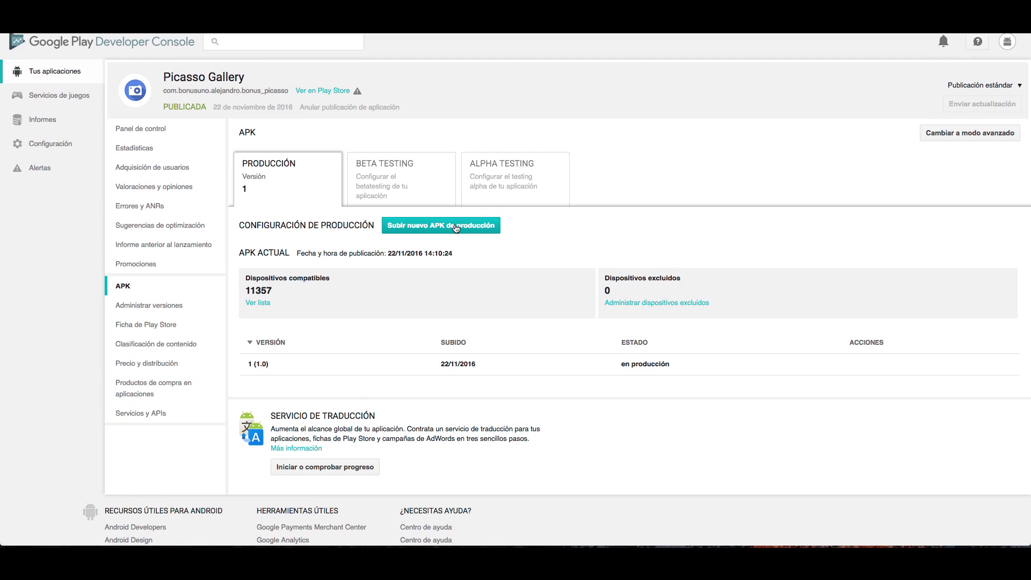
scroll(796, 193, "up", 1)
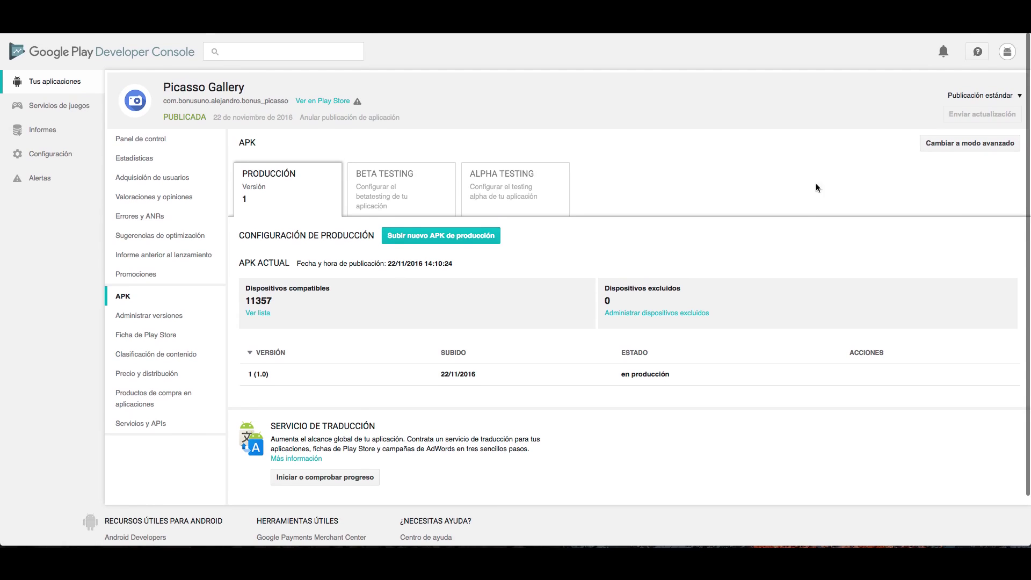
- Switch the APK page to advanced mode and view the compatible devices list
left_click(960, 148)
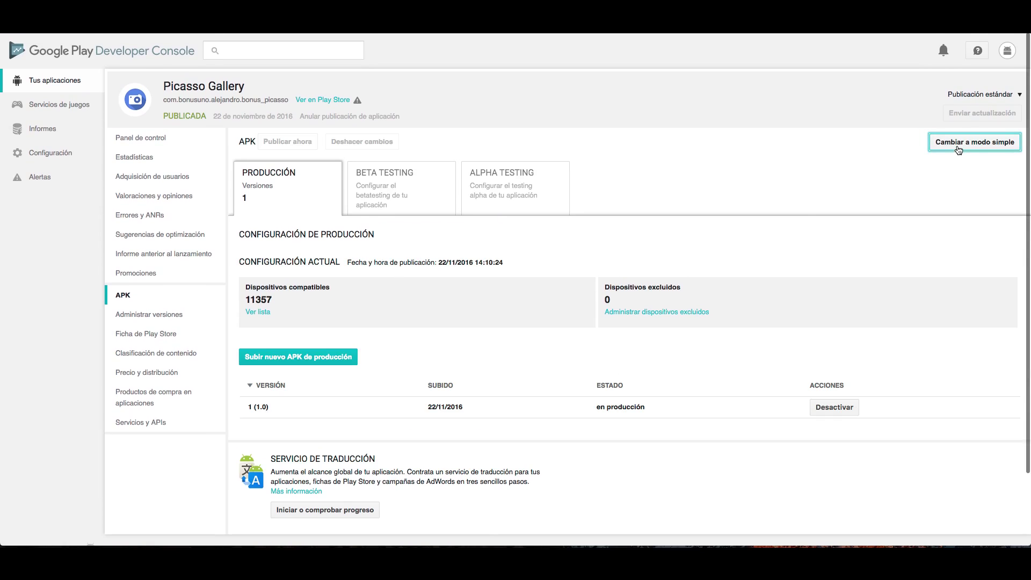
scroll(531, 311, "down", 1)
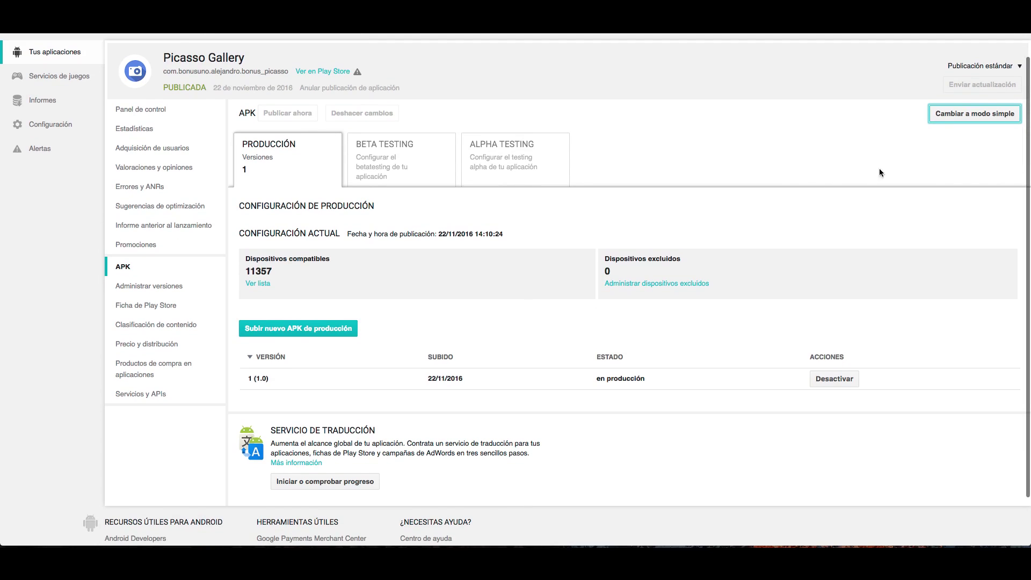
left_click(963, 122)
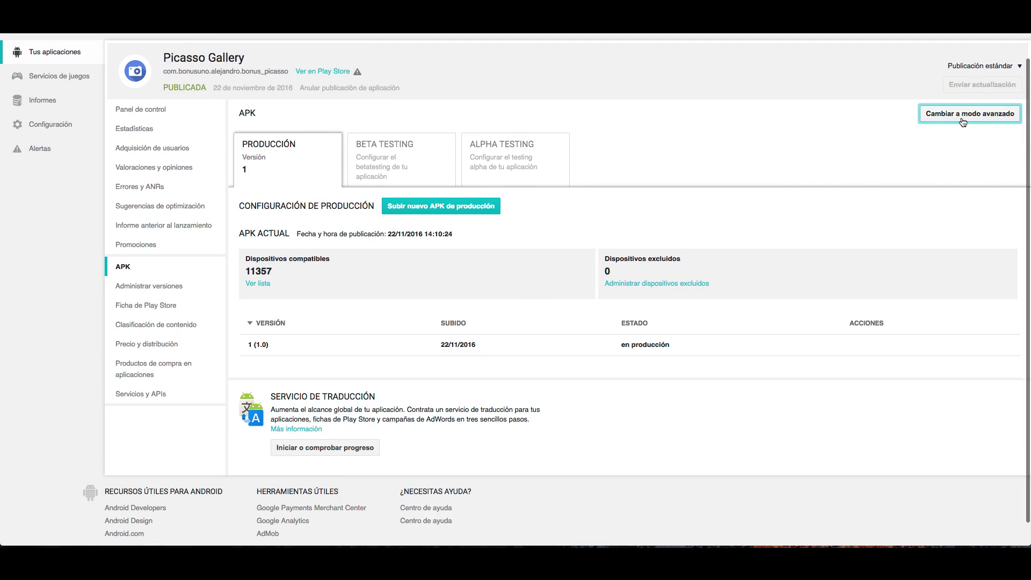
left_click(964, 120)
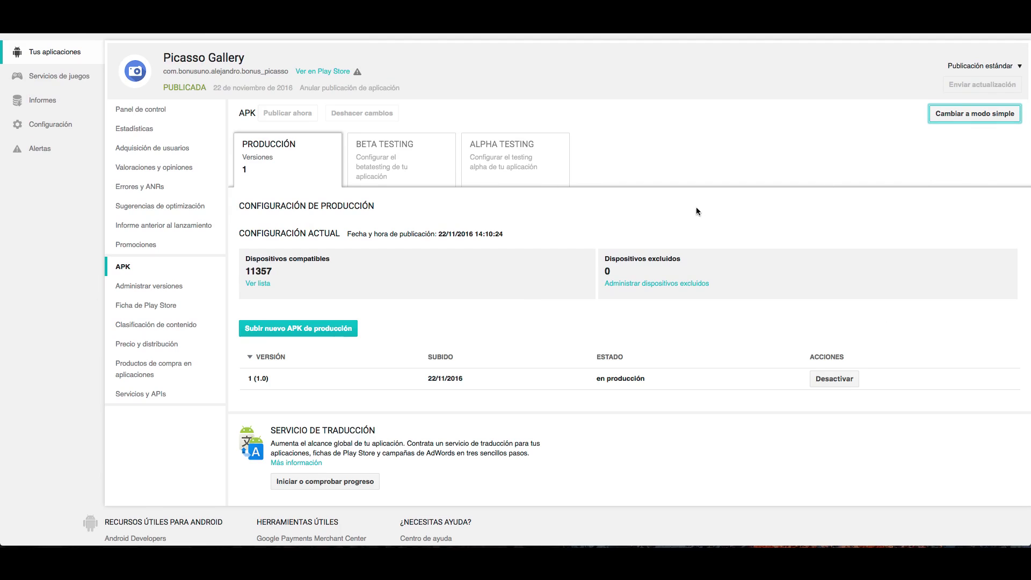
scroll(538, 236, "down", 1)
left_click(265, 246)
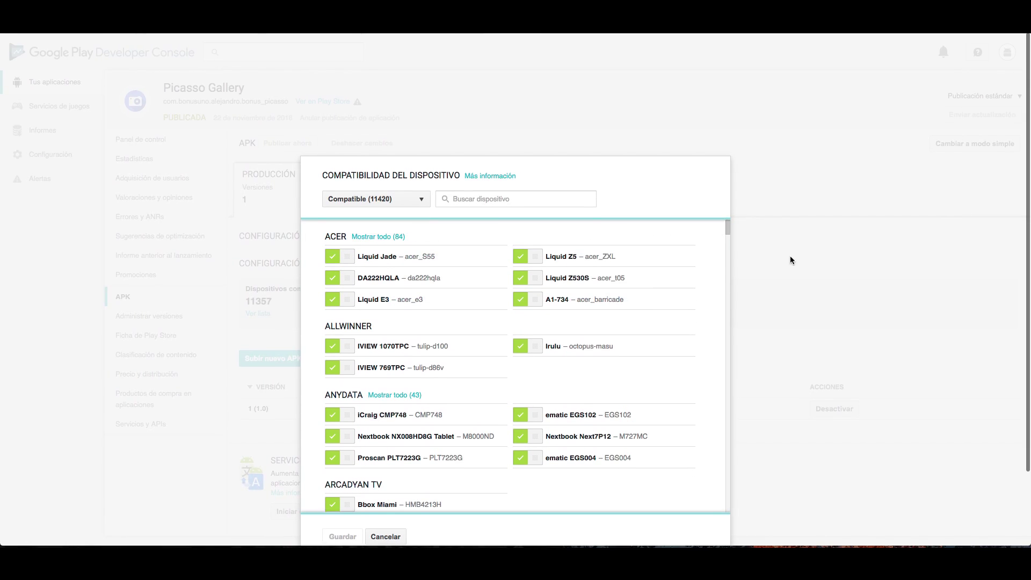
- Close the device list unsaved, start 'Subir nuevo APK de producción', then return to Android Studio
scroll(488, 455, "down", 15)
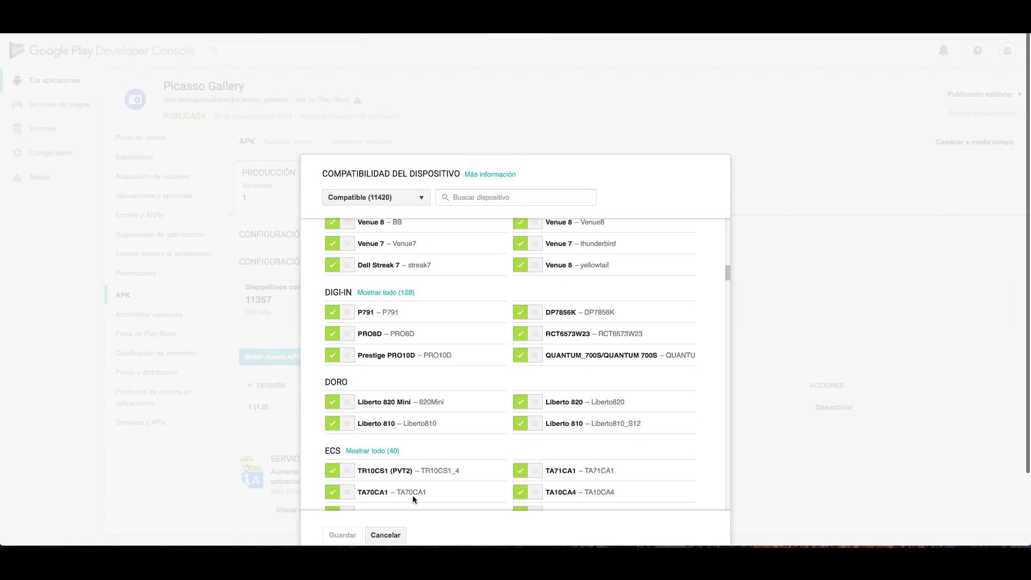
left_click(384, 529)
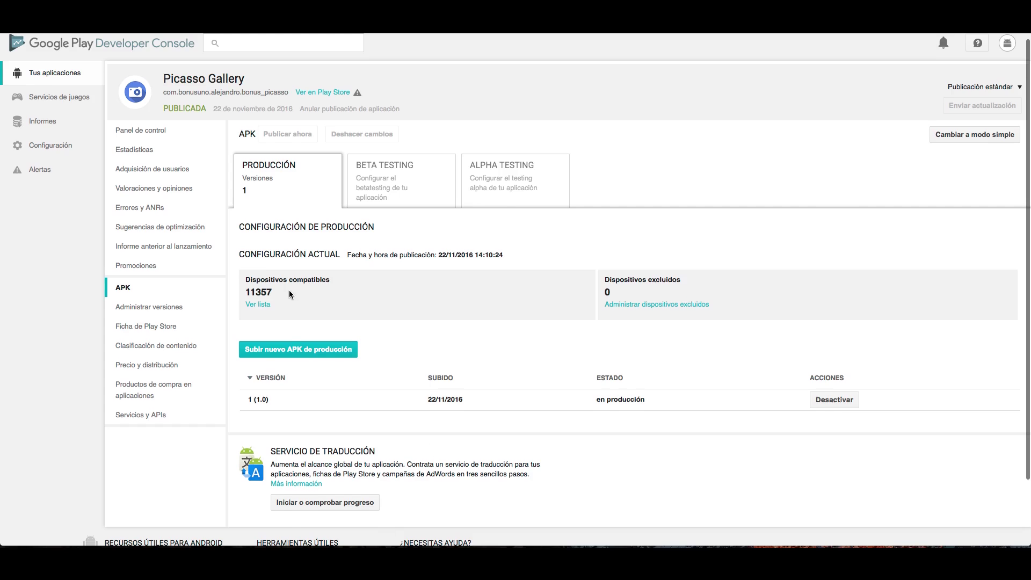
scroll(289, 290, "down", 3)
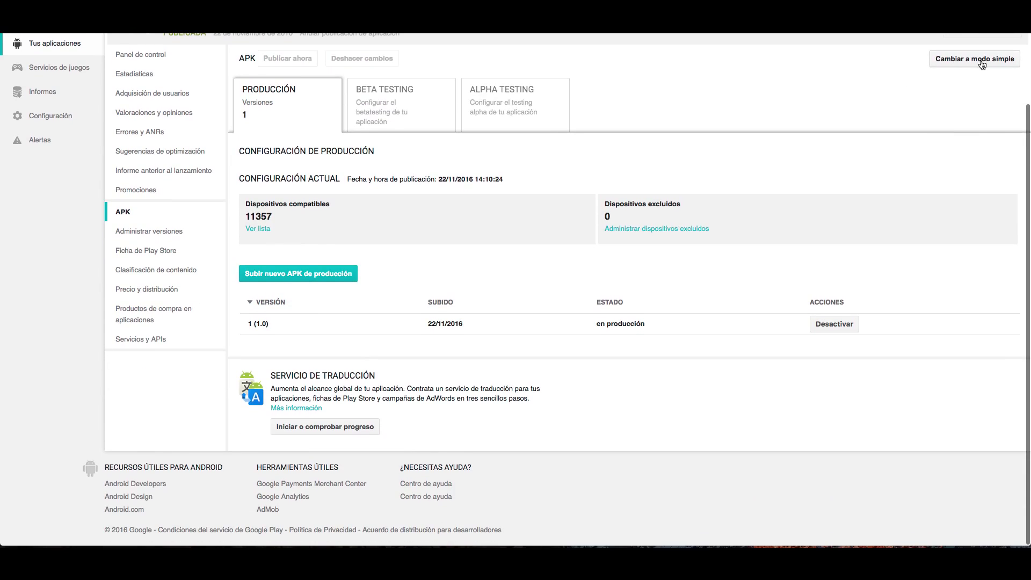
scroll(340, 233, "up", 2)
scroll(343, 234, "up", 1)
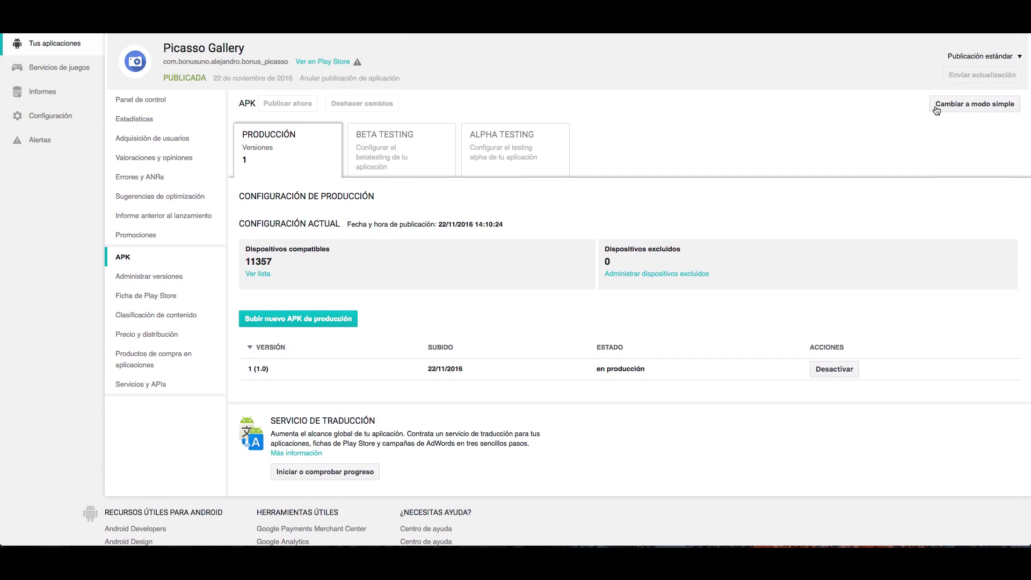
left_click(981, 106)
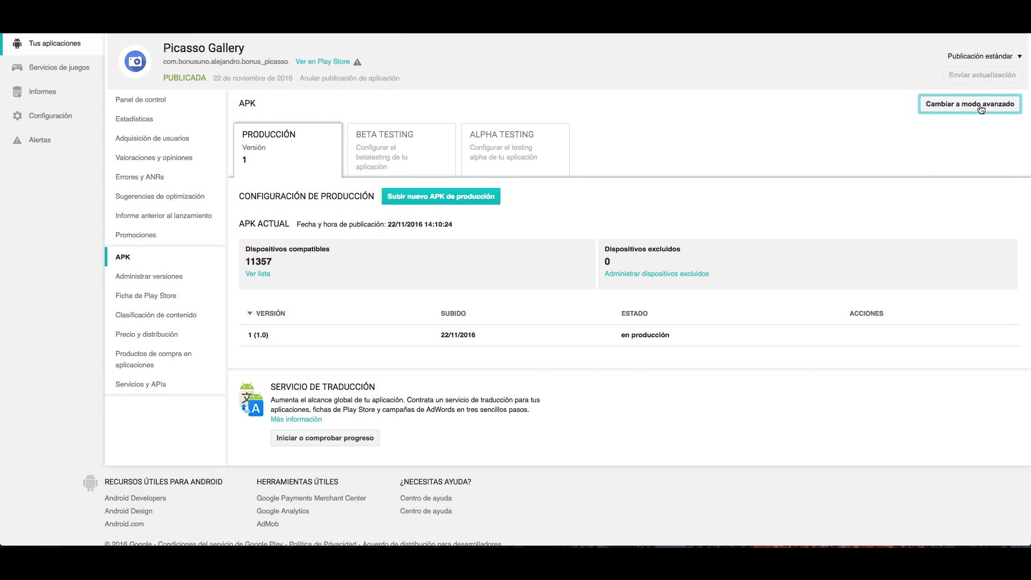
left_click(981, 105)
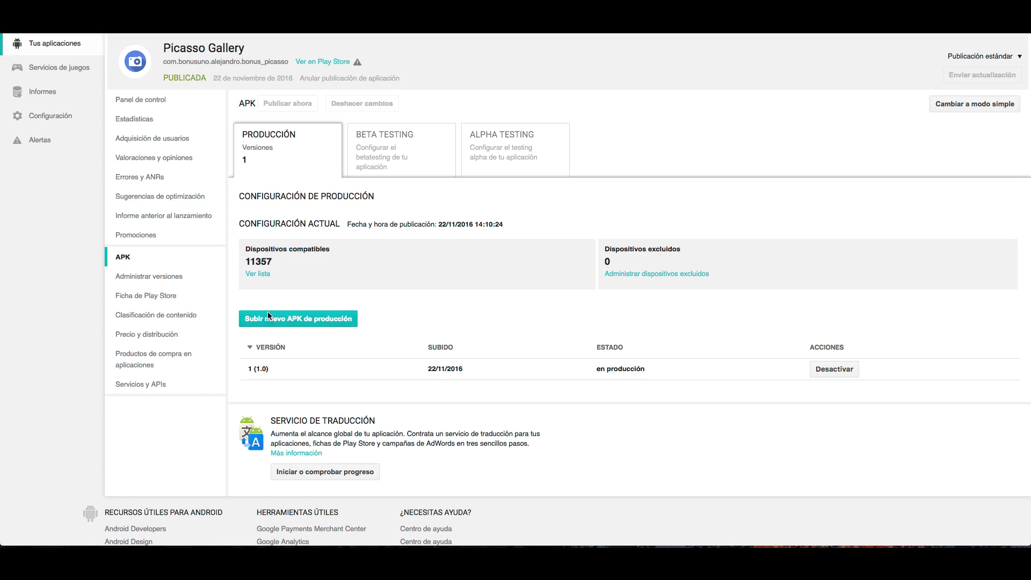
left_click(312, 322)
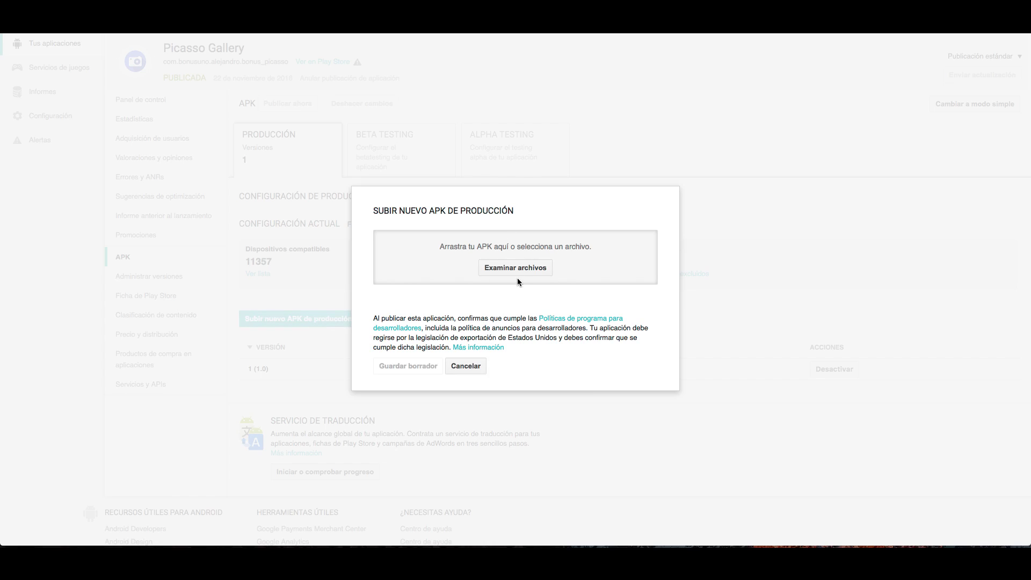
key("ctrl+Right")
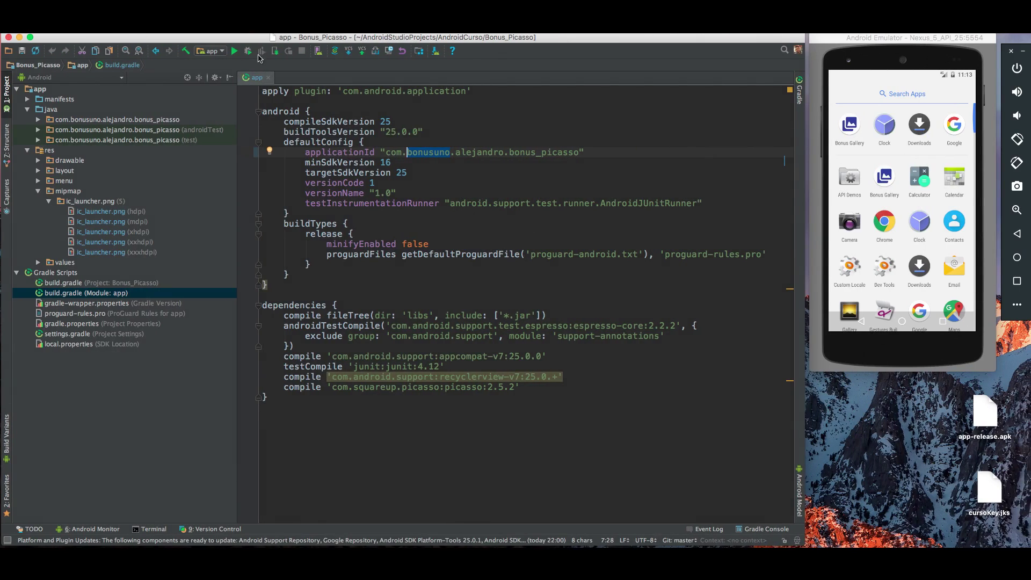
- Run the app on the Nexus 5 API 25 emulator, then cancel the Play Console APK upload
left_click(239, 54)
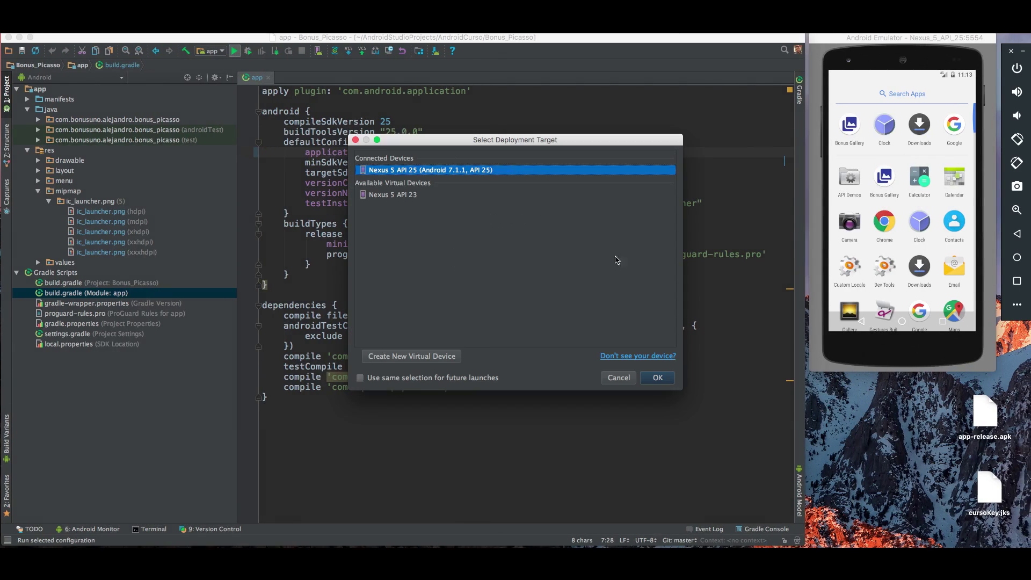
left_click(661, 383)
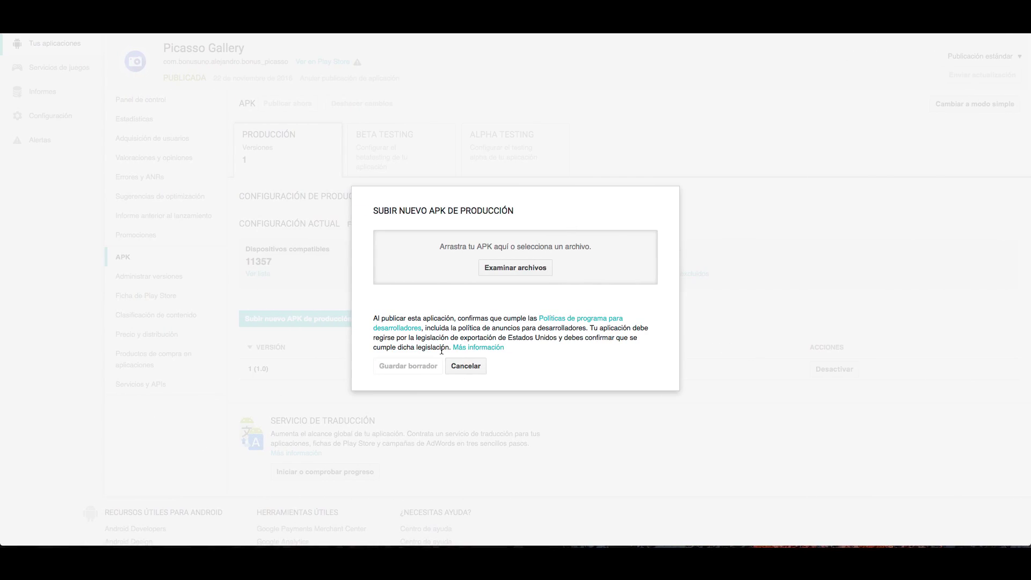
left_click(463, 370)
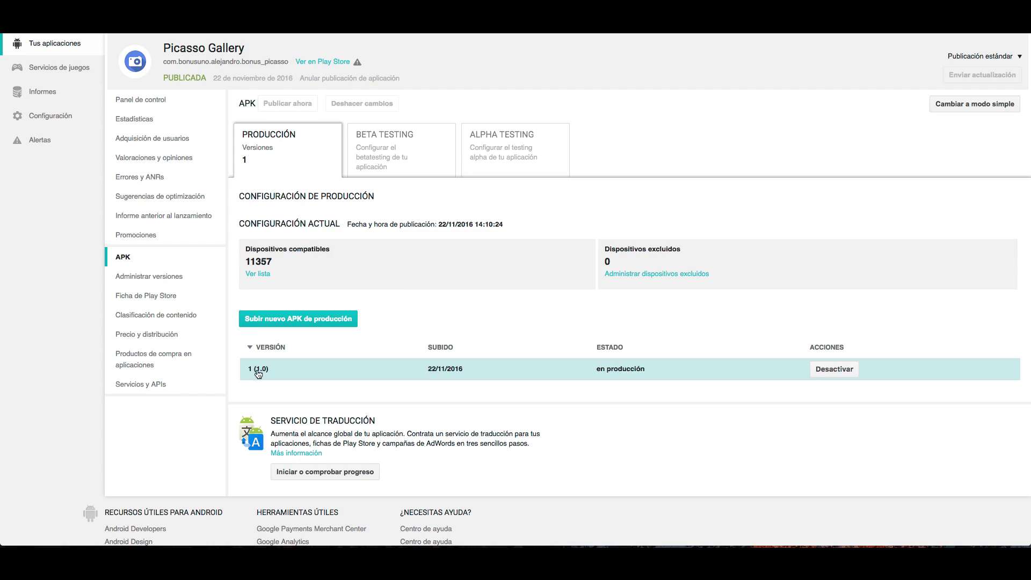
key("ctrl+Right")
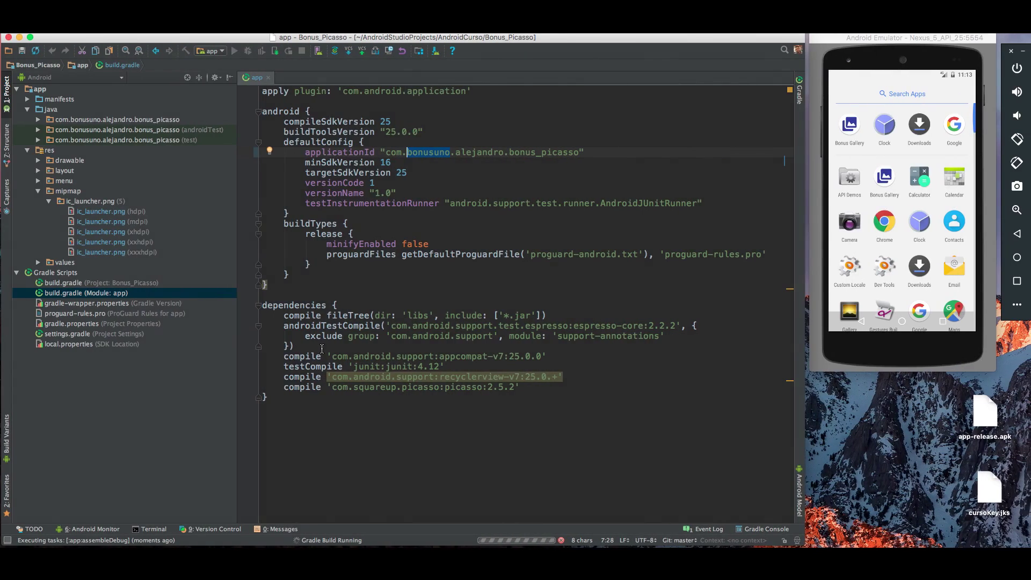
- In build.gradle, change versionName from 1.0 to 1.0.1 and versionCode from 1 to 2
double_click(340, 191)
double_click(338, 183)
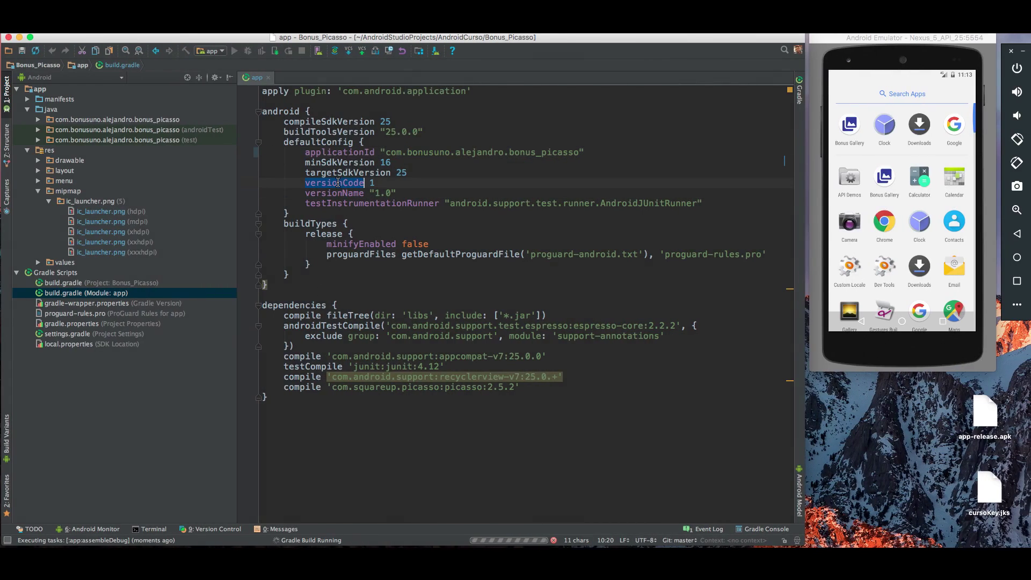
left_click(392, 193)
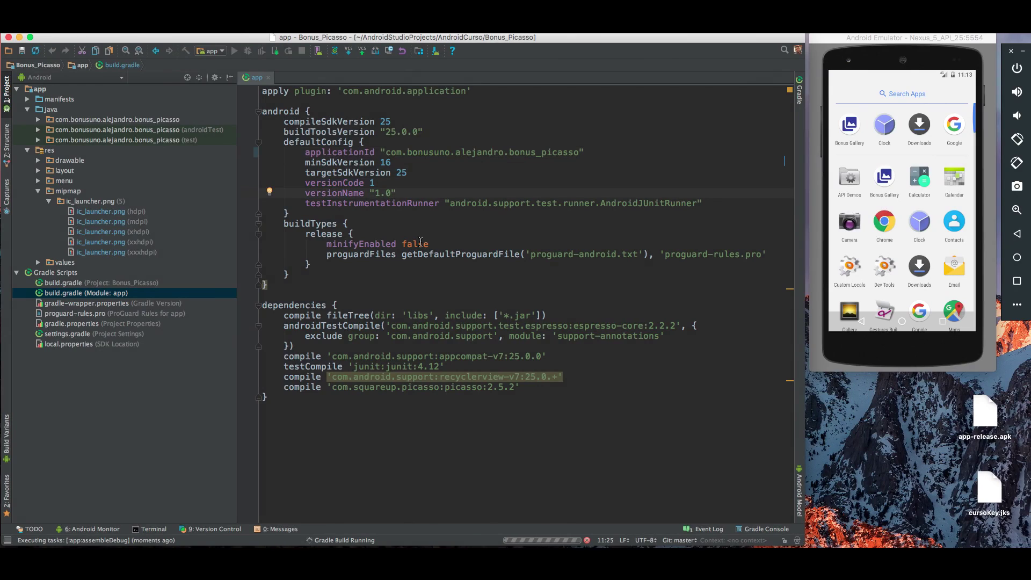
type(".")
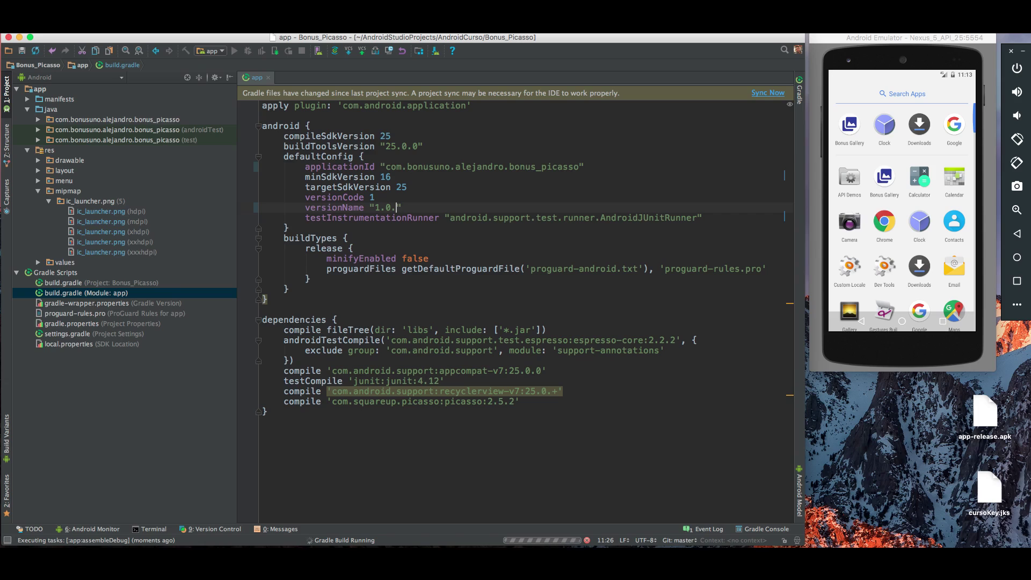
type("1")
left_click(375, 197)
key("BackSpace")
type("2")
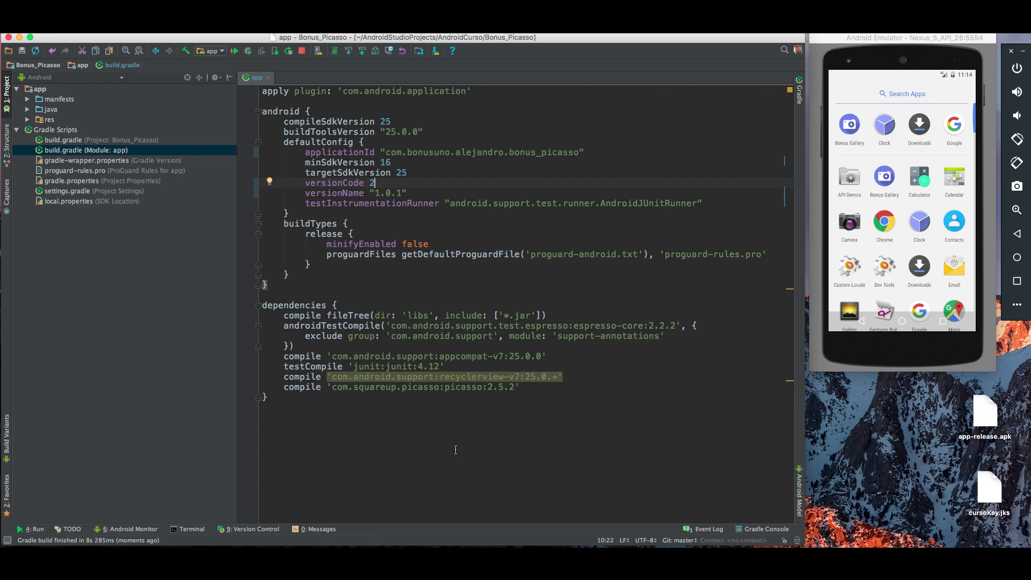
- Open the installed Bonus Gallery app in the emulator, then return to its home screen
left_click(874, 191)
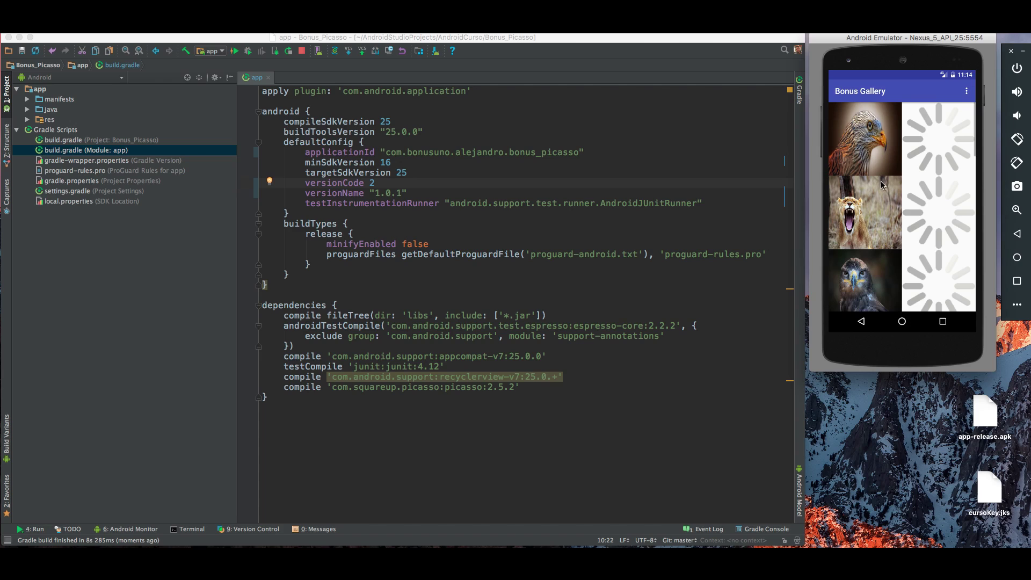
left_click_drag(906, 282, 902, 269)
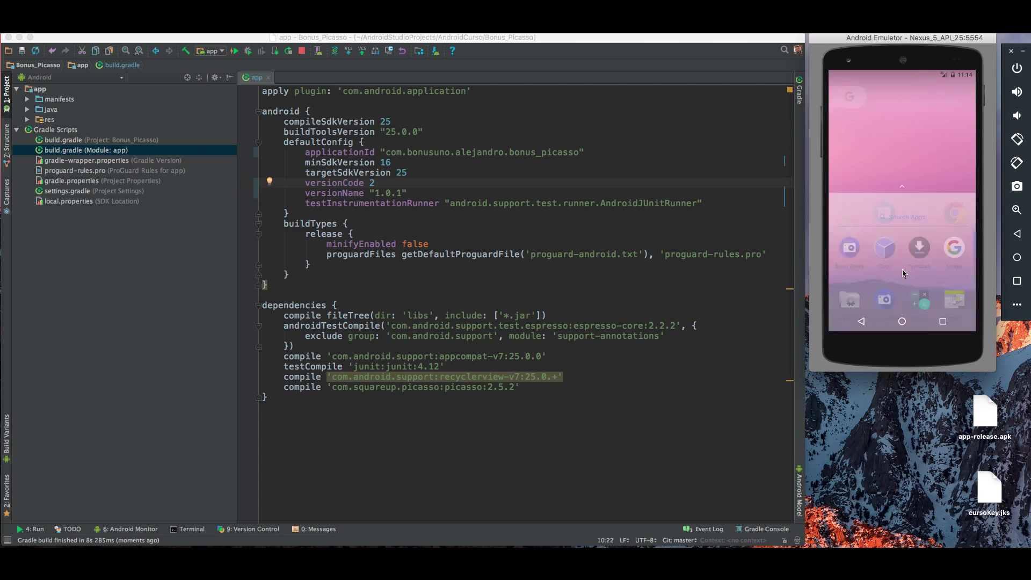
left_click(904, 322)
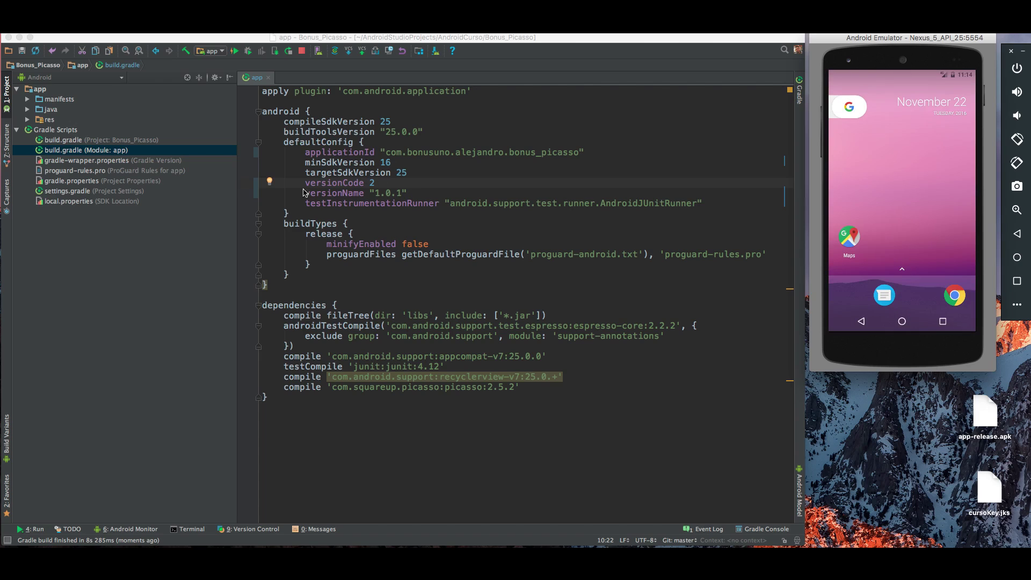
- Recheck versionCode 2 and versionName 1.0.1 in build.gradle, then sync the Gradle project
left_click(323, 193)
left_click_drag(402, 193, 390, 192)
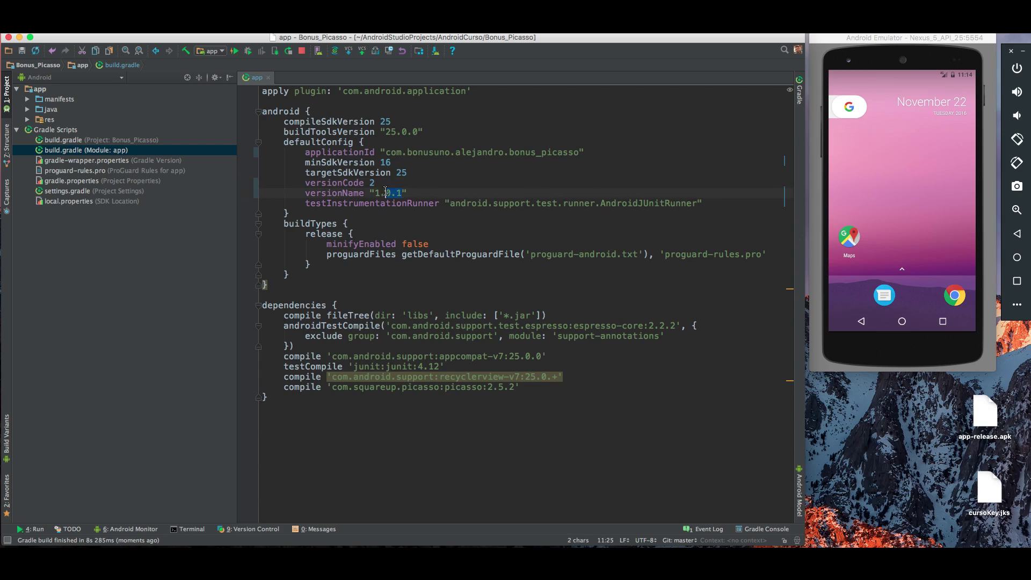
left_click(434, 177)
left_click(435, 186)
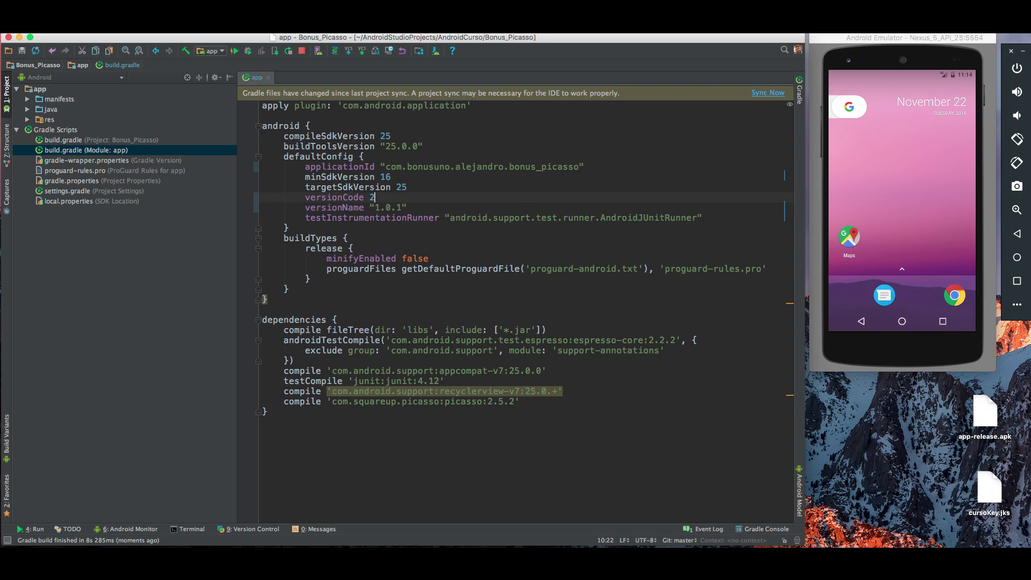
left_click(771, 94)
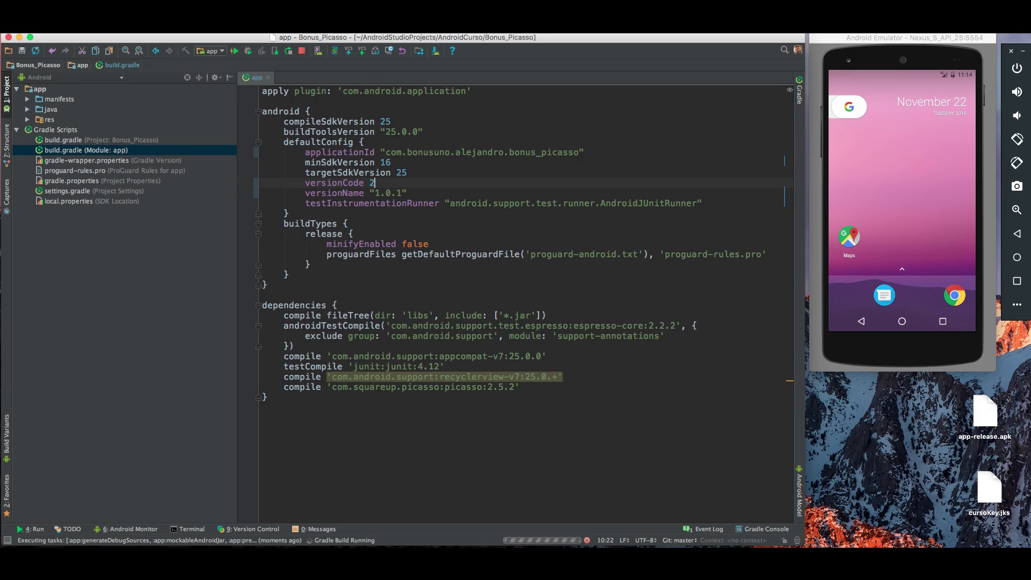
- Start Build > Generate Signed APK for the app module and choose an existing key store
left_click(328, 1)
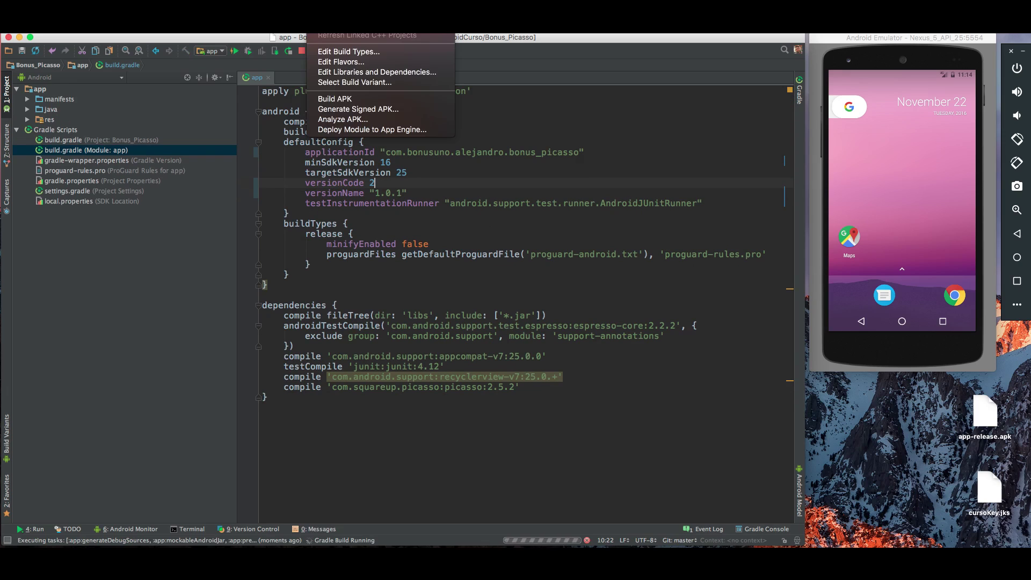
left_click(371, 109)
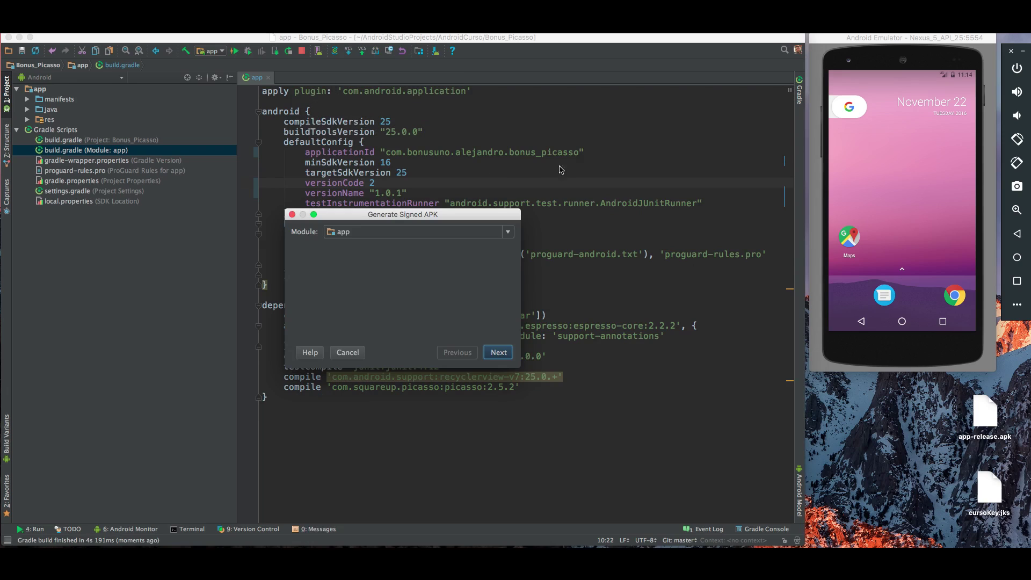
left_click(501, 353)
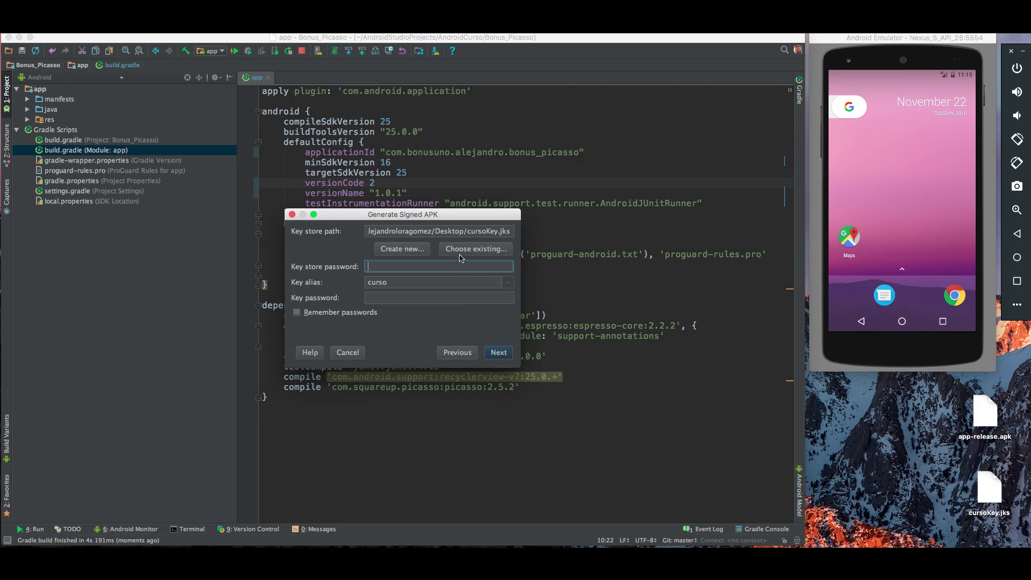
left_click(470, 251)
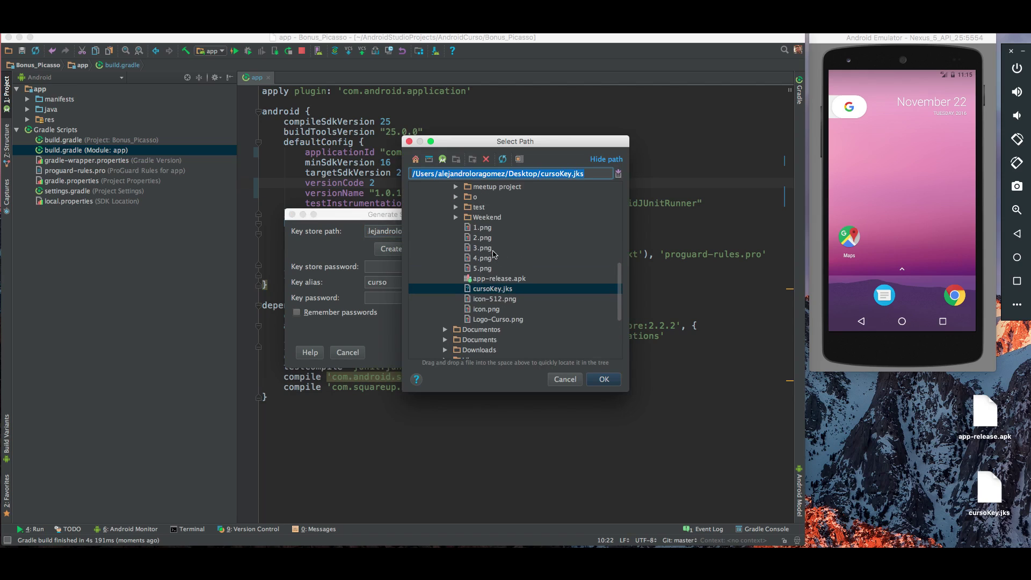
- Pick key_apk_curso.jks from the AndroidStudioProjects folder as the key store file
left_click(428, 159)
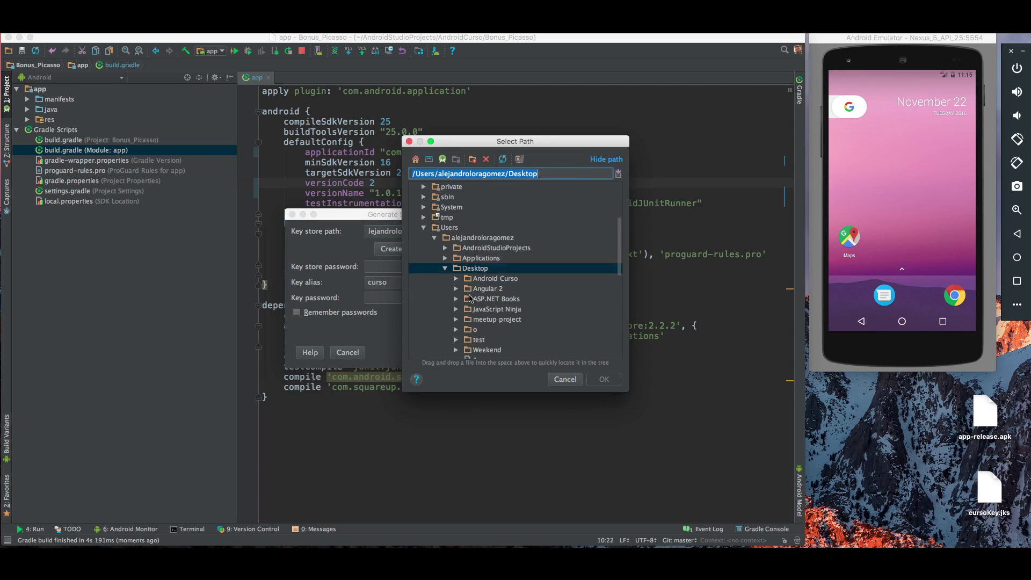
scroll(469, 296, "down", 5)
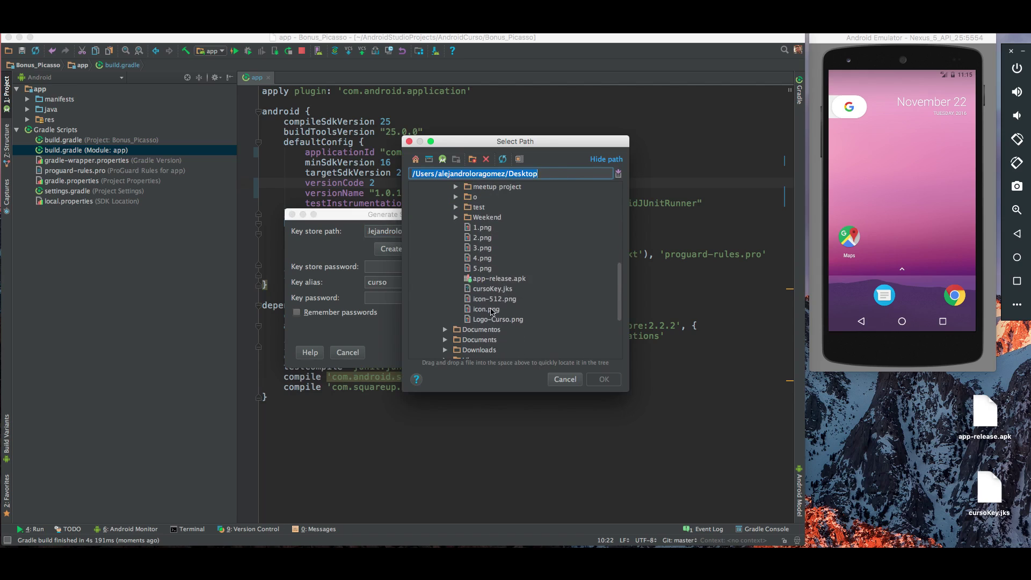
left_click(497, 289)
scroll(504, 296, "up", 4)
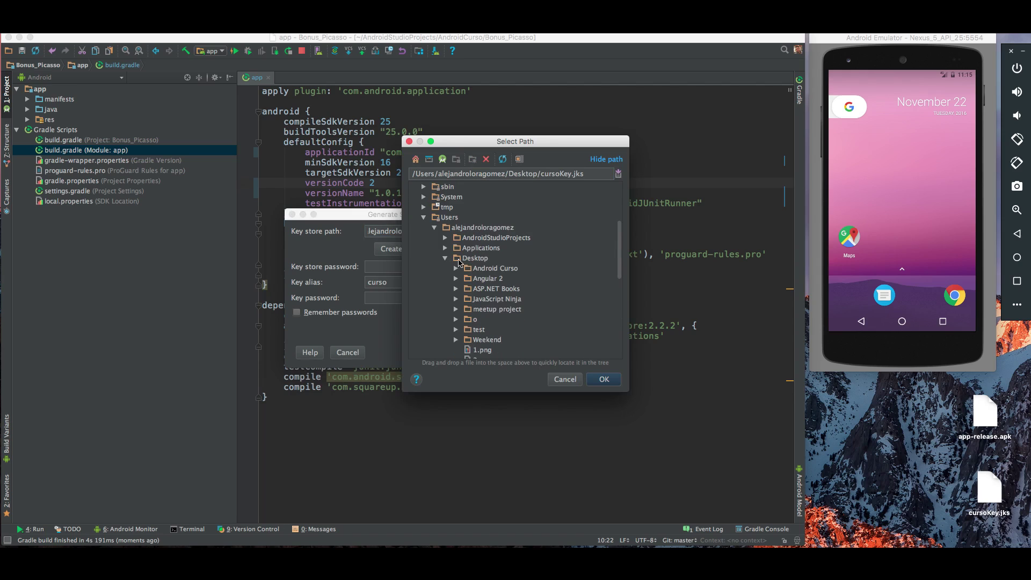
double_click(453, 258)
left_click(445, 238)
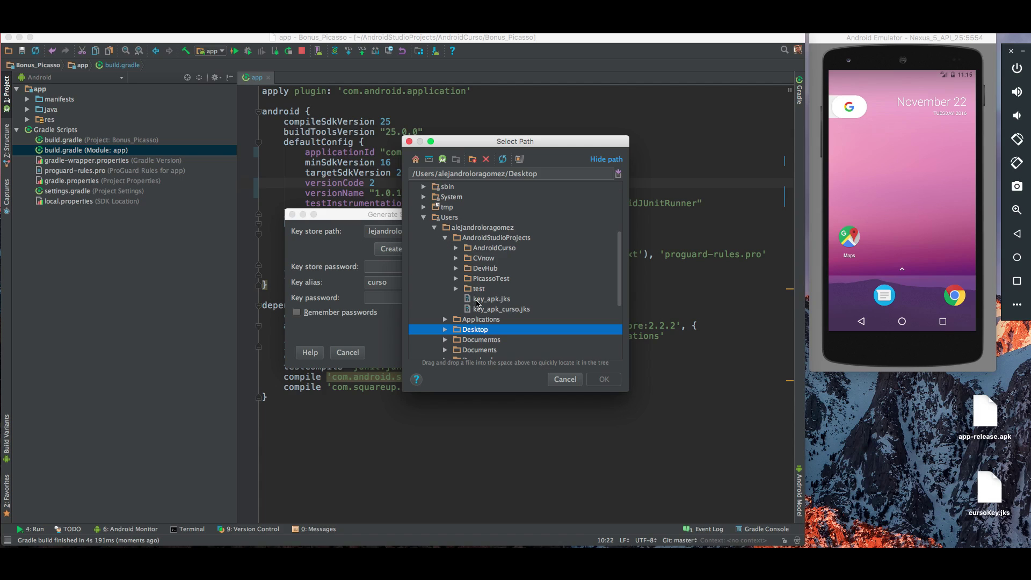
left_click(508, 310)
- Confirm the key store file and enter the key store and key passwords
left_click(604, 380)
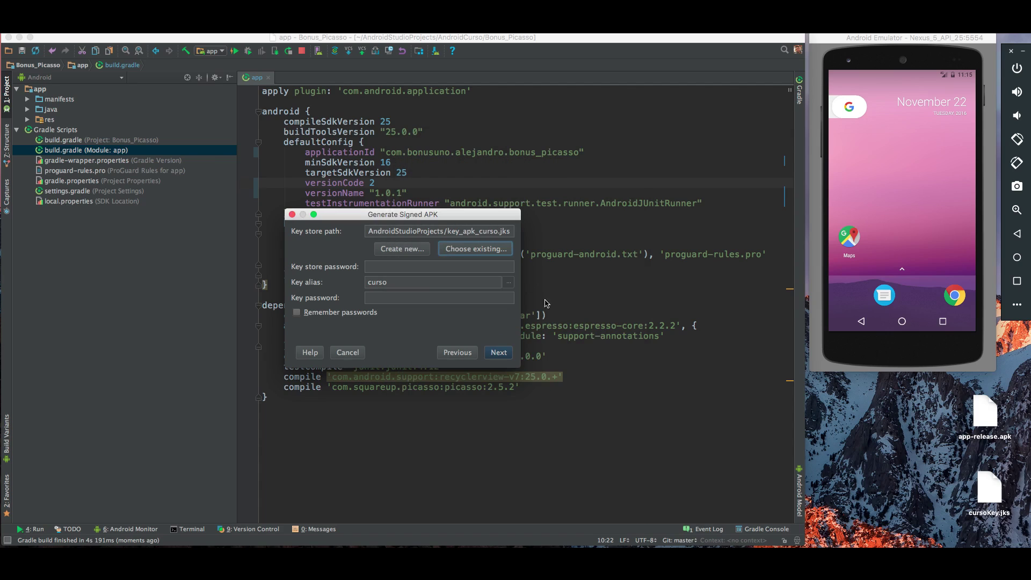
left_click(439, 267)
type("*********")
key("Tab")
key("Tab")
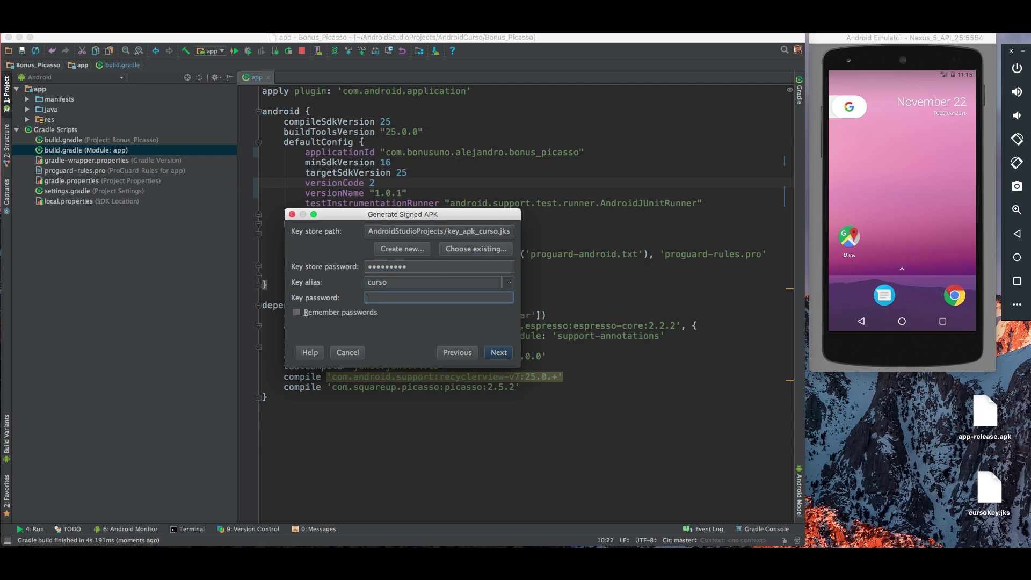
type("****")
key("super+a")
type("*********")
- Replace the key alias, check Remember passwords, and confirm with the master password
key("shift+Tab")
key("super+a")
type("ialex90")
left_click(325, 313)
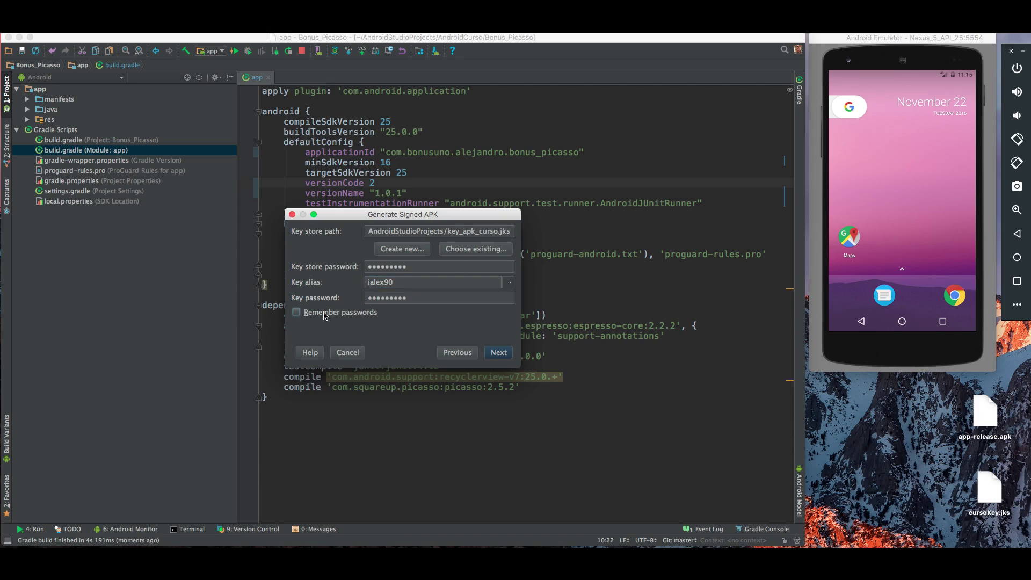
left_click(500, 354)
type("*********")
key("Return")
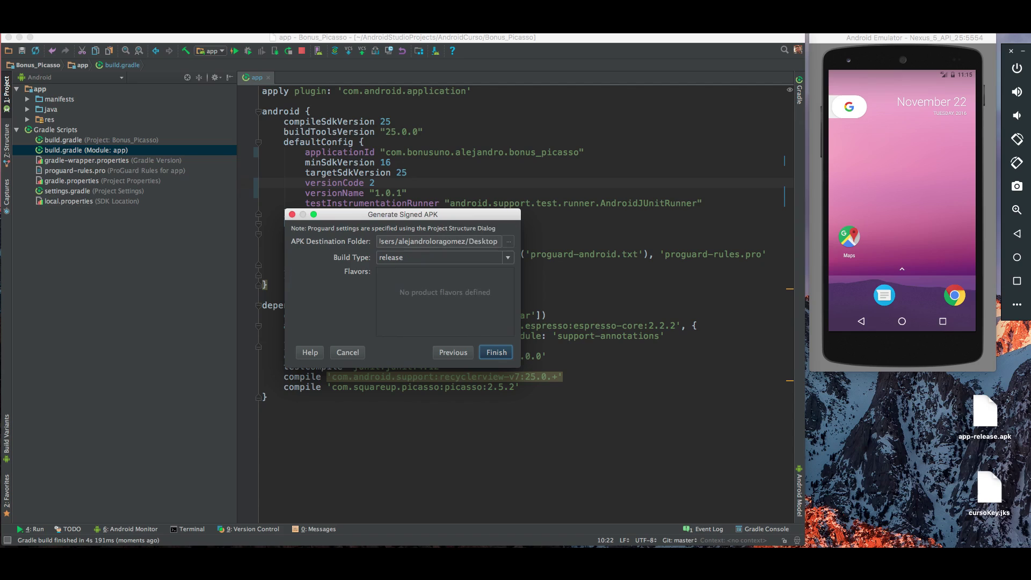
- Finish the wizard to build the signed release APK, app-release.apk
left_click(494, 353)
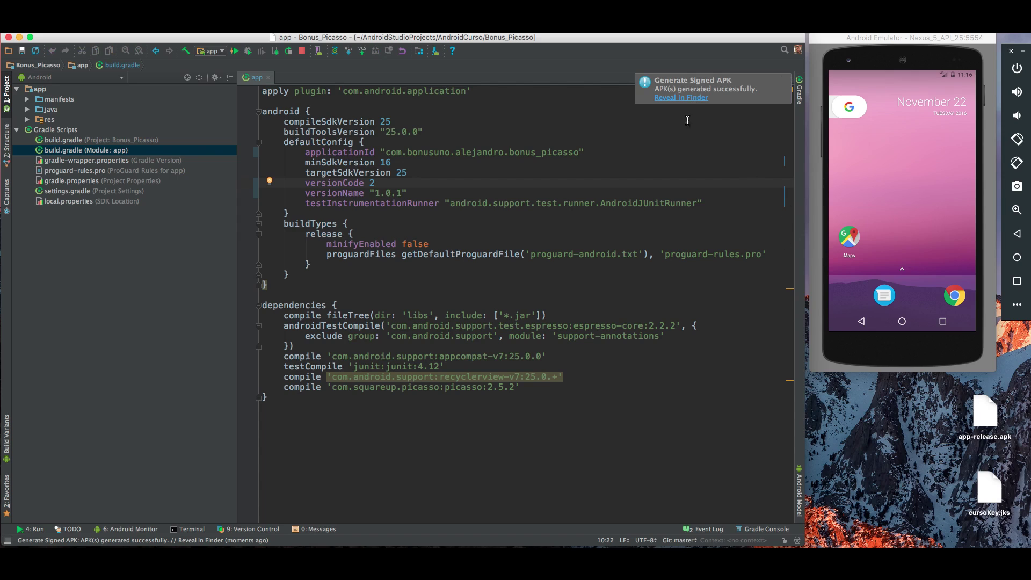
- Start a new production APK upload and select app-release.apk from the desktop files
left_click(788, 81)
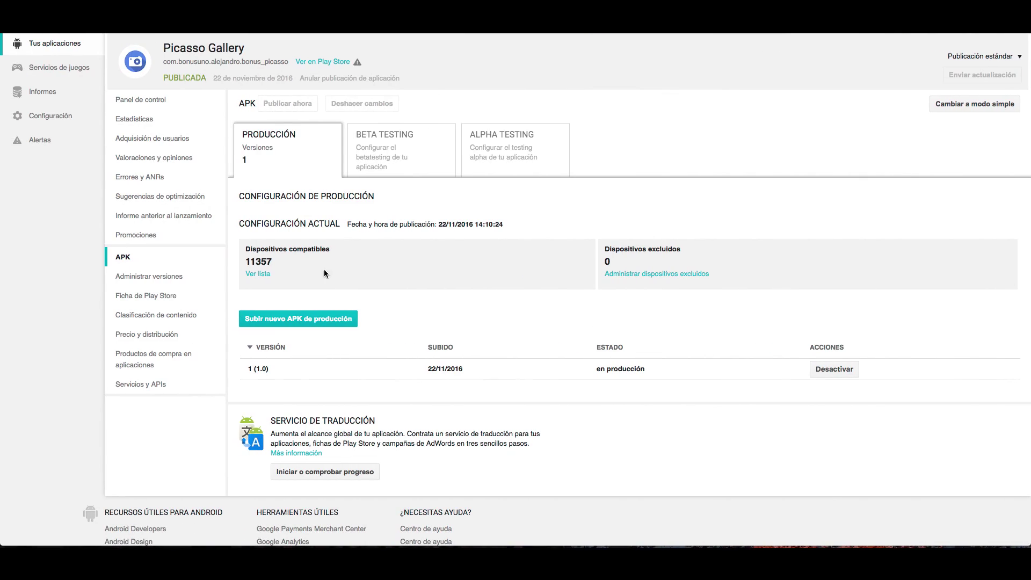
left_click(311, 321)
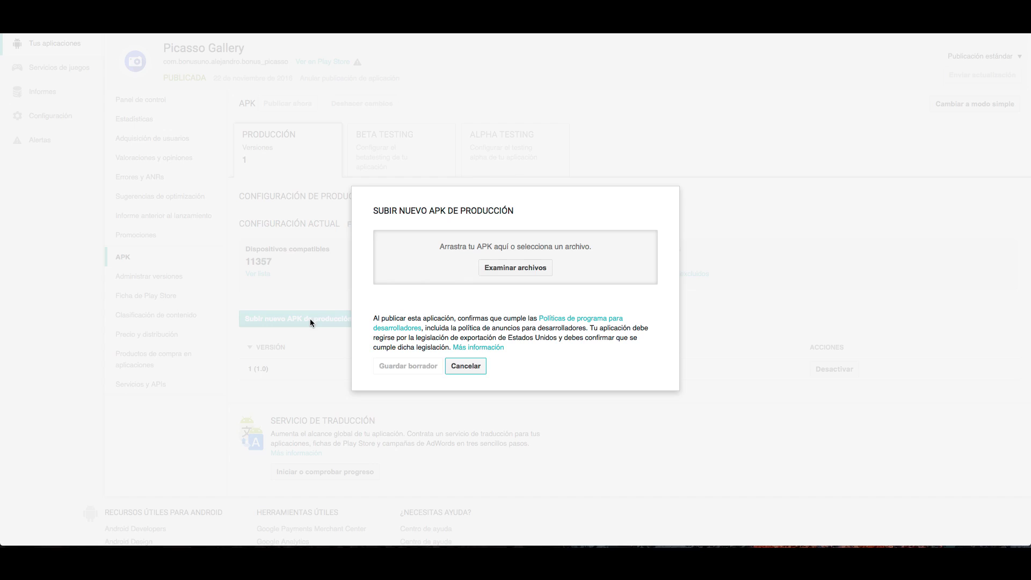
left_click(504, 273)
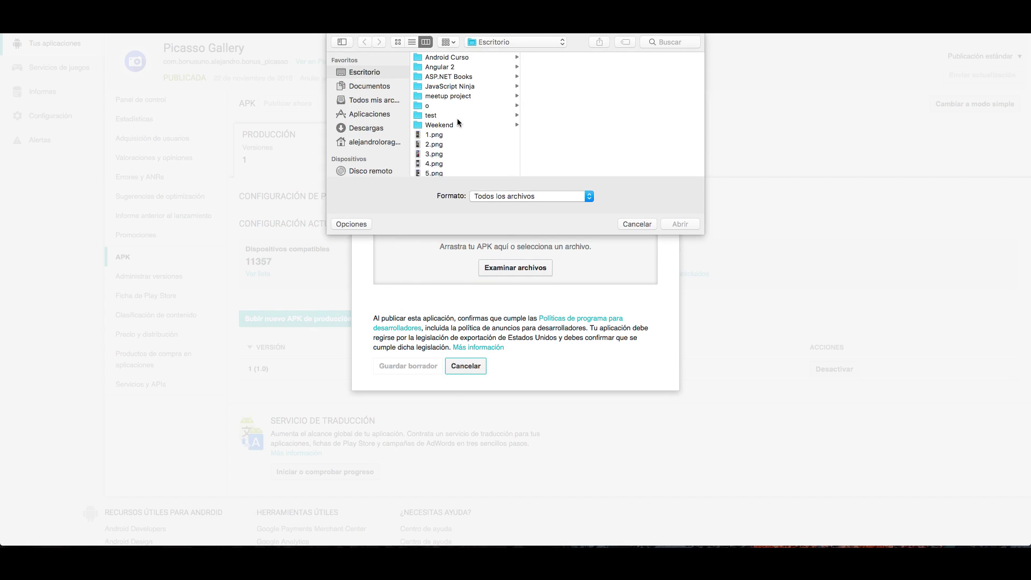
scroll(456, 118, "down", 3)
left_click(453, 134)
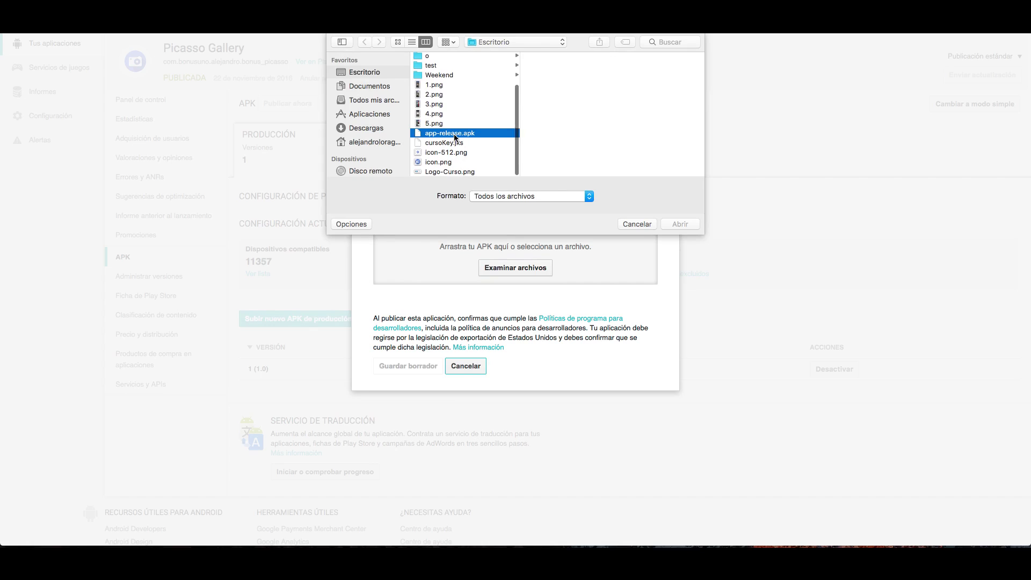
right_click(453, 134)
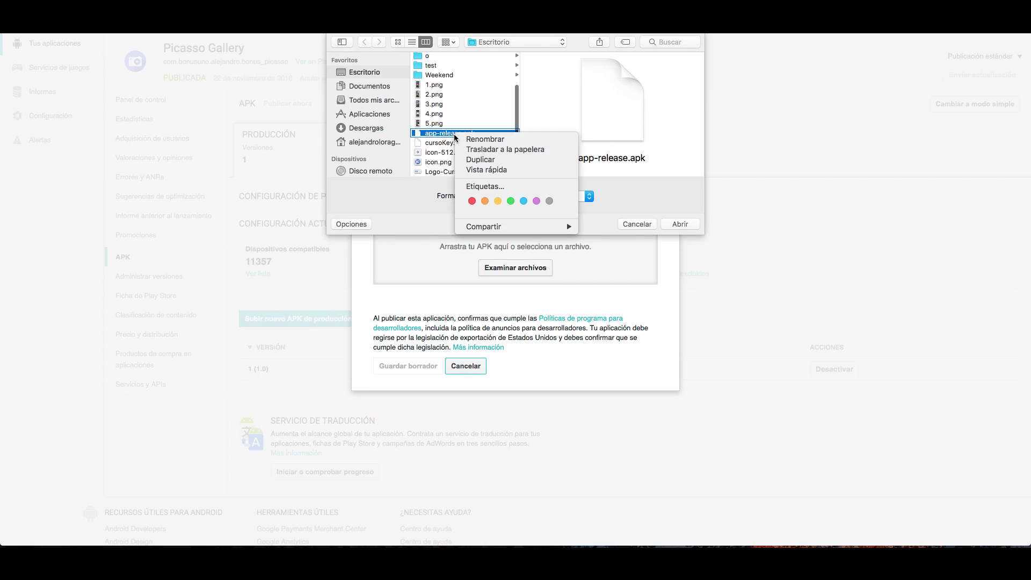
left_click(444, 138)
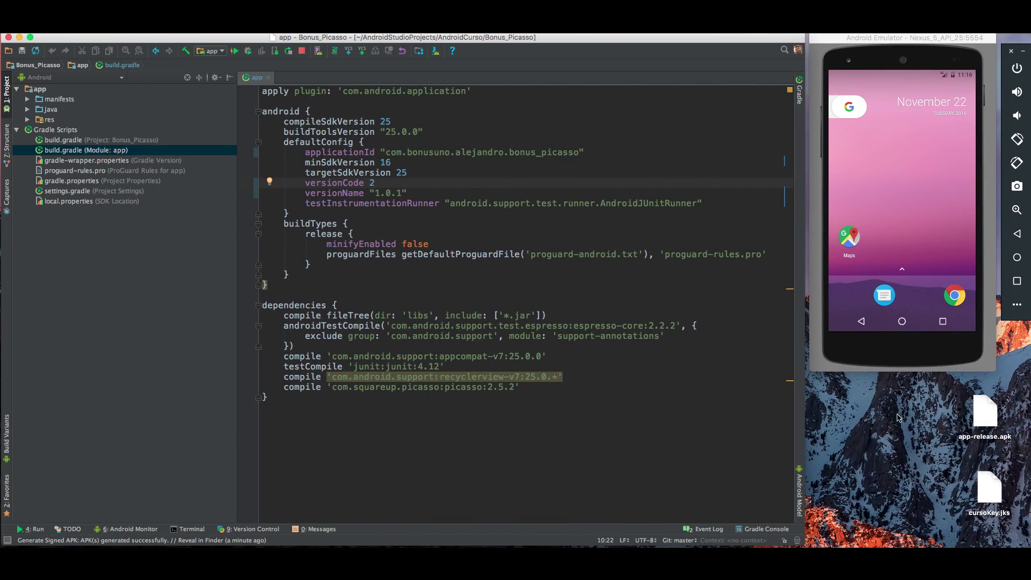
- Check app-release.apk's file info on the desktop: 74.8 MB, created today at 23:16
left_click(992, 417)
right_click(992, 418)
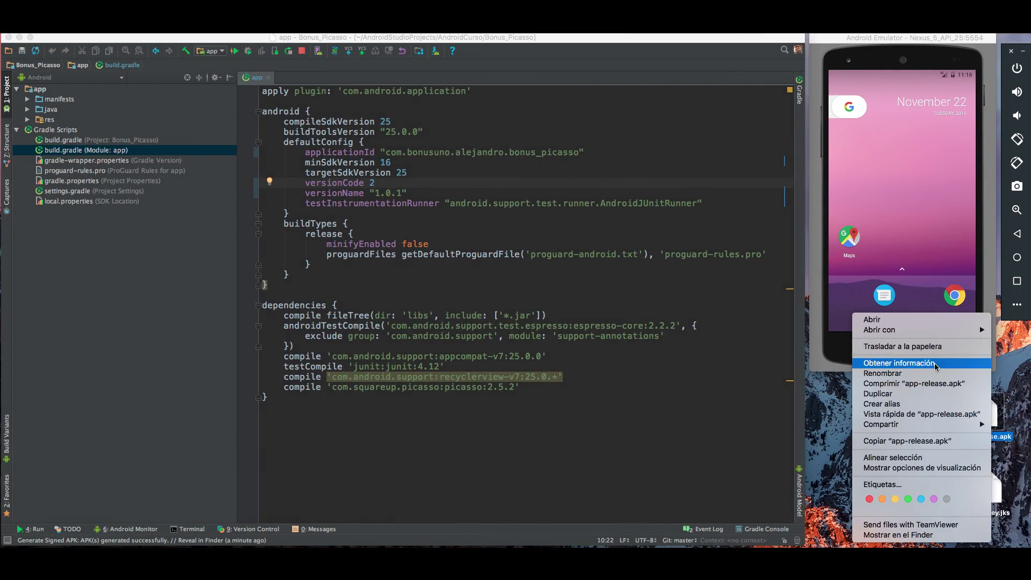
left_click(876, 361)
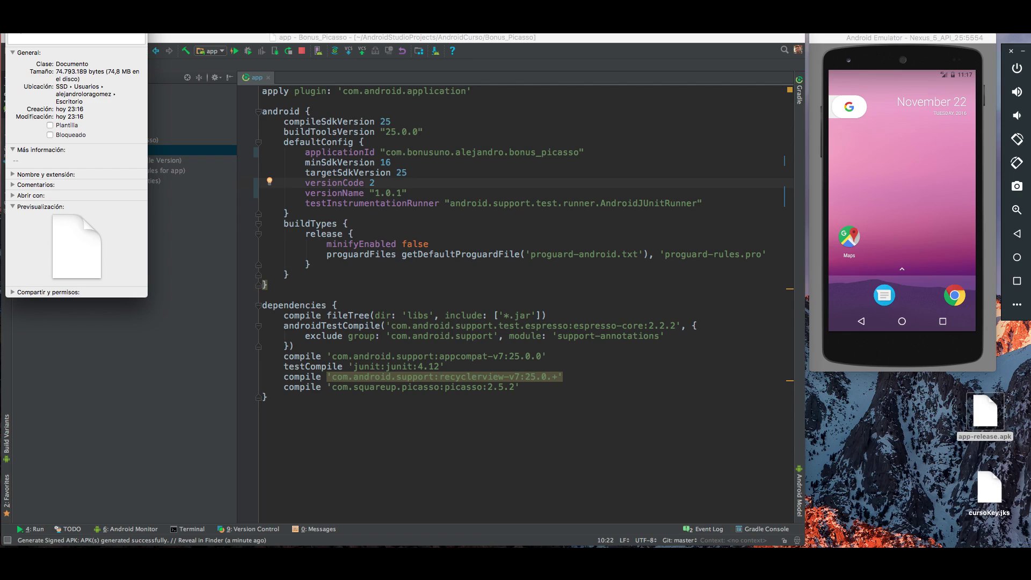
key("super+w")
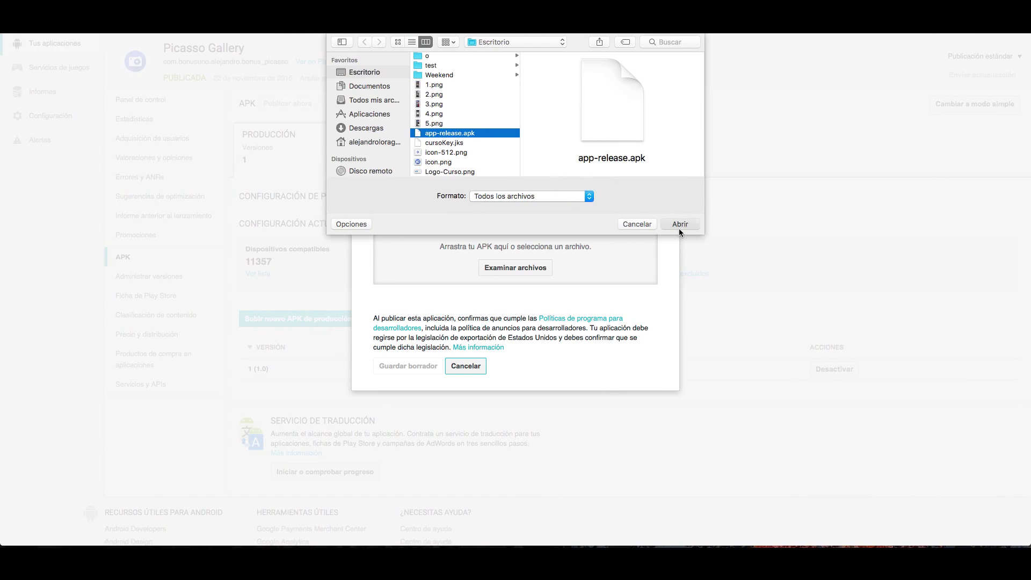
- Open app-release.apk in the file dialog to upload it as the production APK
left_click(679, 228)
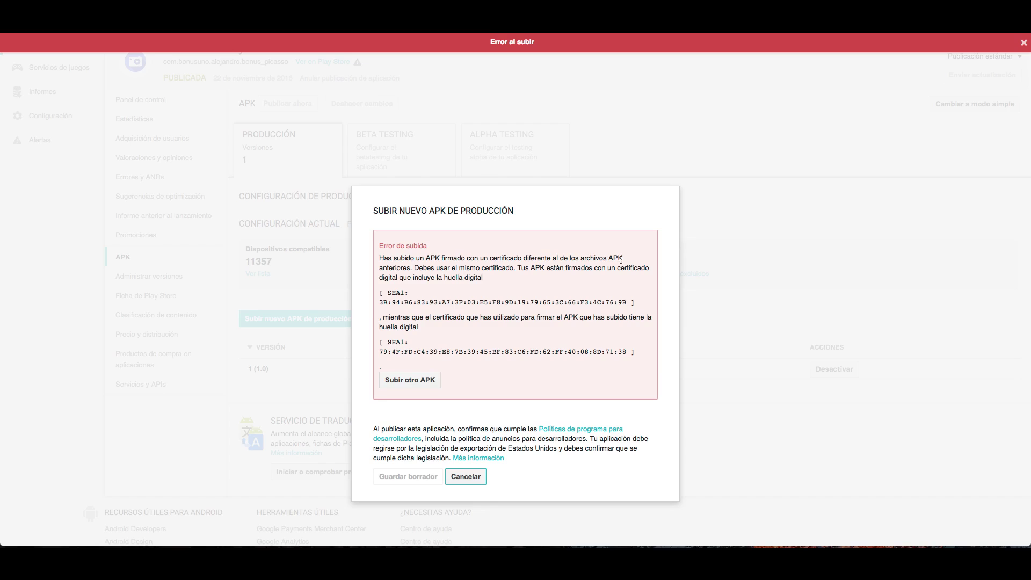
- Highlight the error's same-certificate-fingerprint explanation, then return to Android Studio
left_click_drag(391, 267, 434, 283)
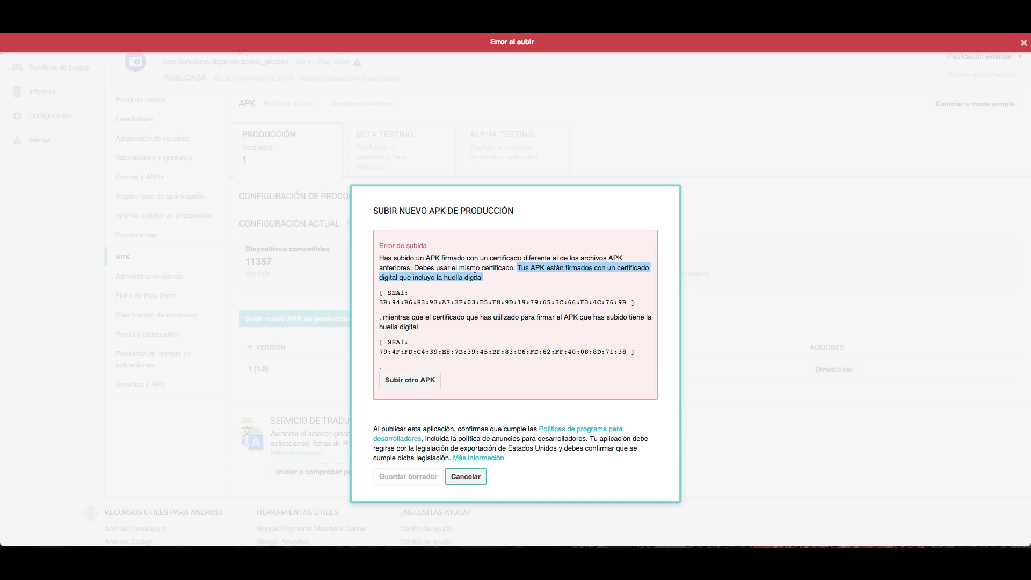
scroll(475, 276, "down", 2)
scroll(456, 320, "up", 3)
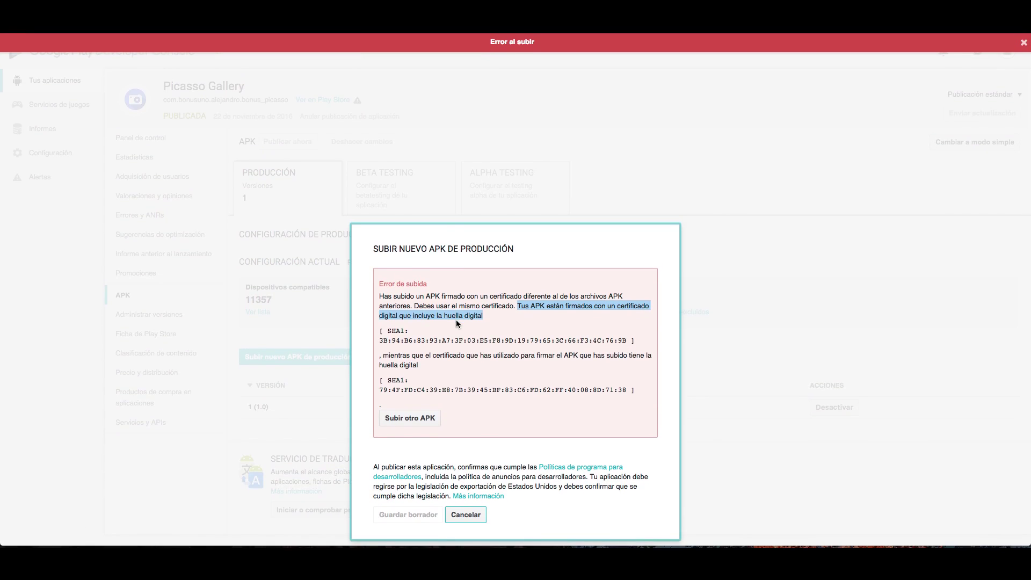
scroll(456, 320, "down", 3)
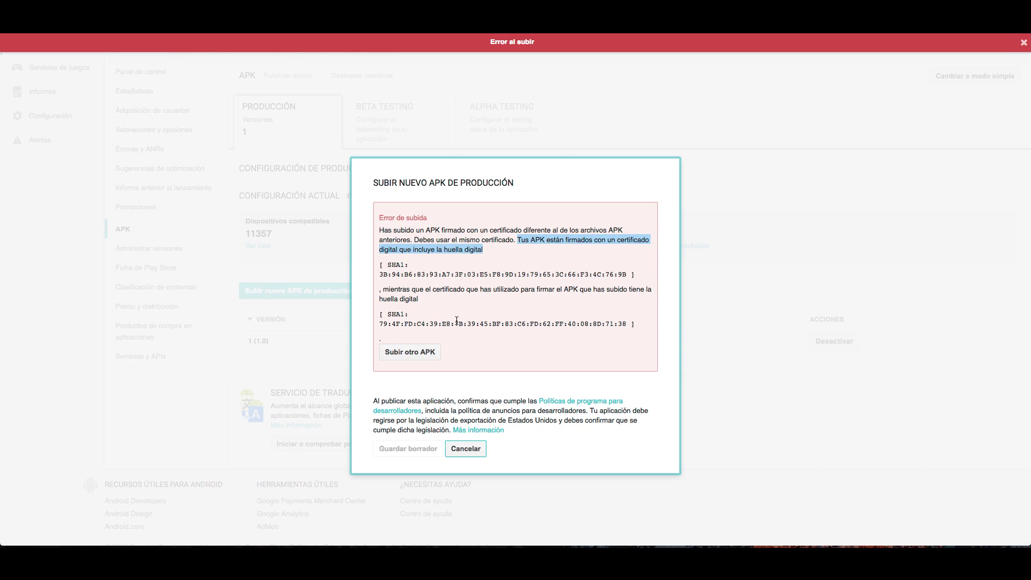
key("ctrl+Right")
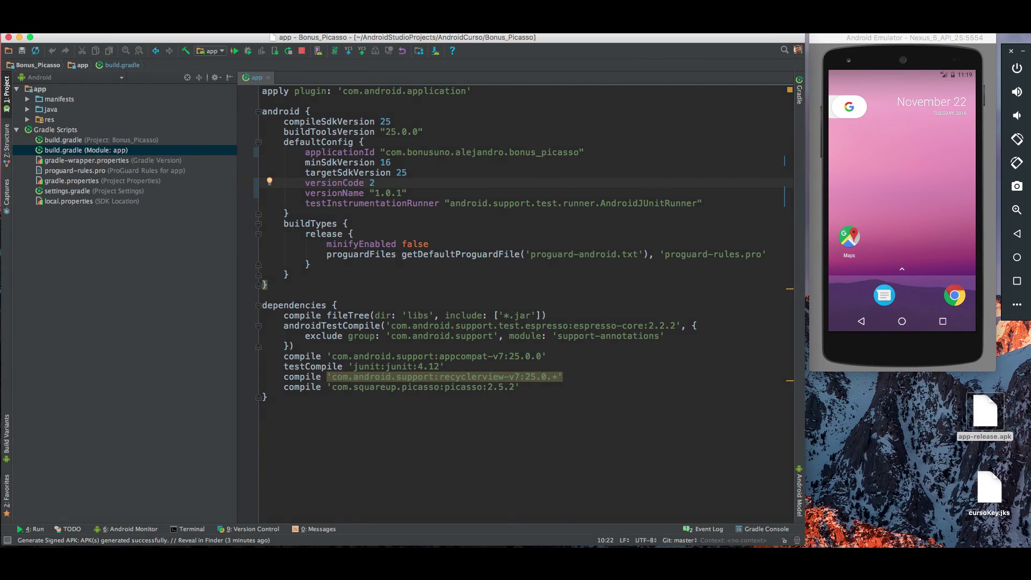
- Start the Generate Signed APK wizard from the Build menu and reach the key store settings
left_click(322, 27)
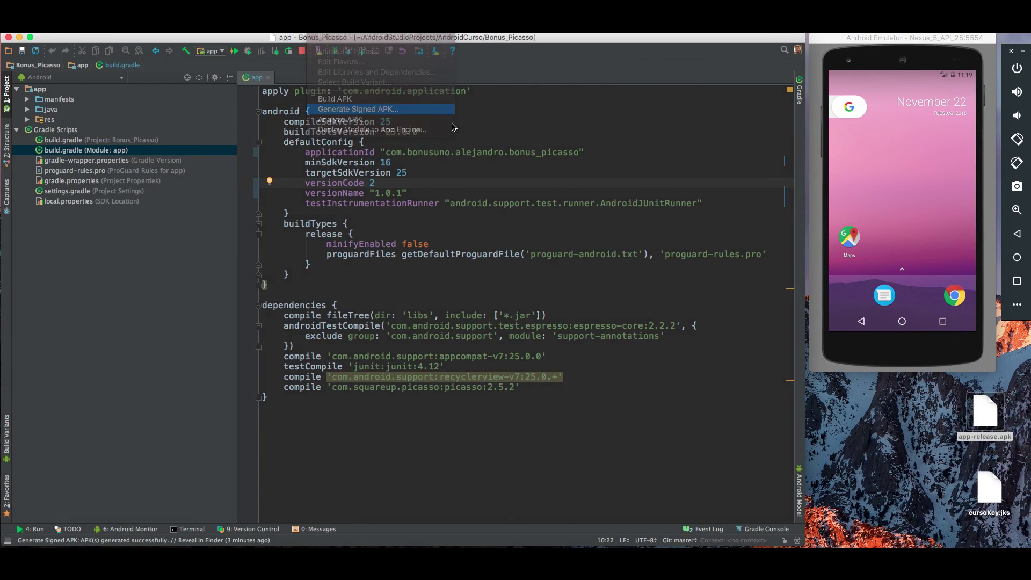
left_click(450, 110)
left_click(498, 352)
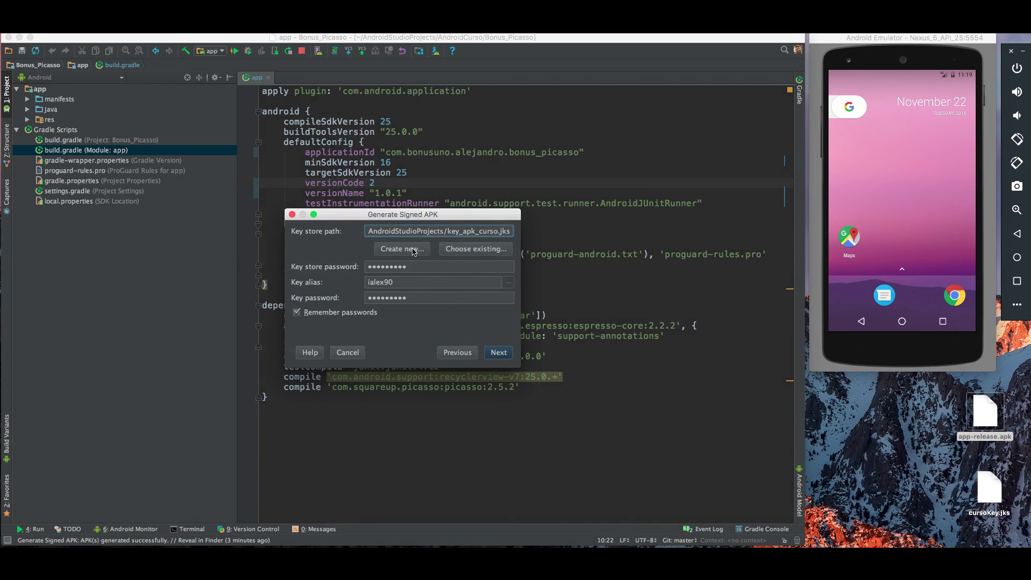
- Point the wizard to the existing Desktop/cursoKey.jks key store and ready the key alias for replacement
left_click(476, 249)
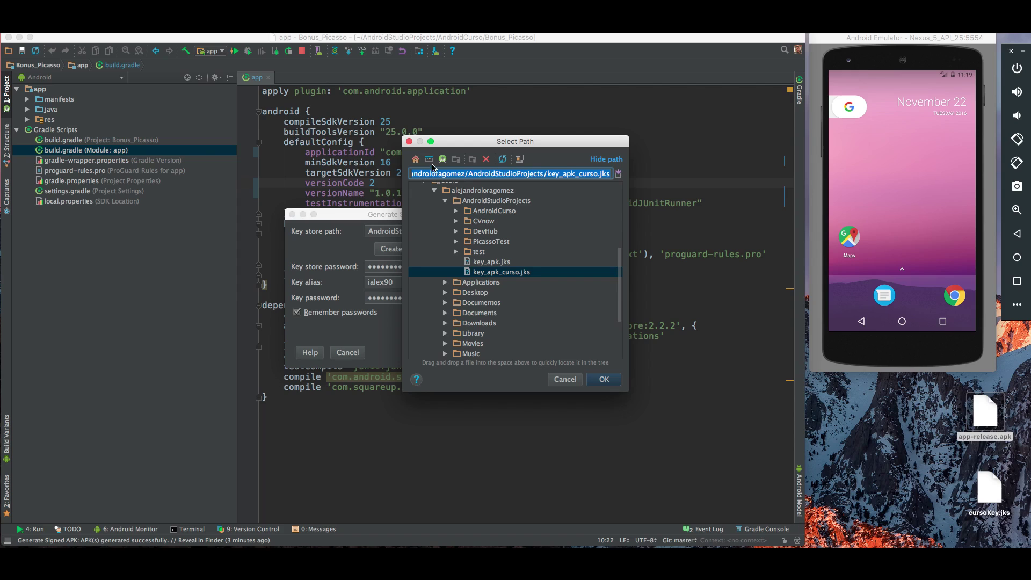
left_click(429, 159)
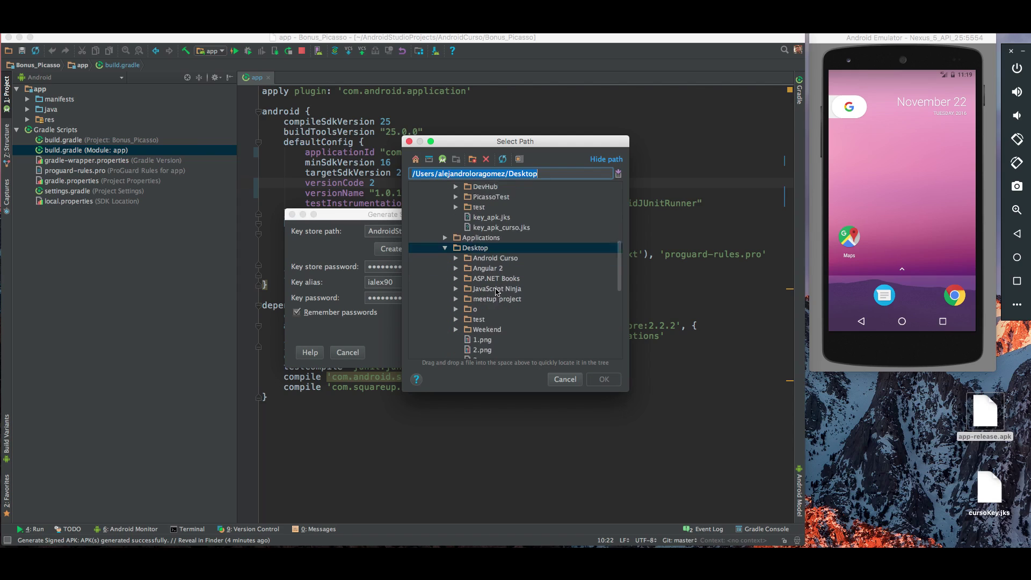
scroll(492, 279, "down", 6)
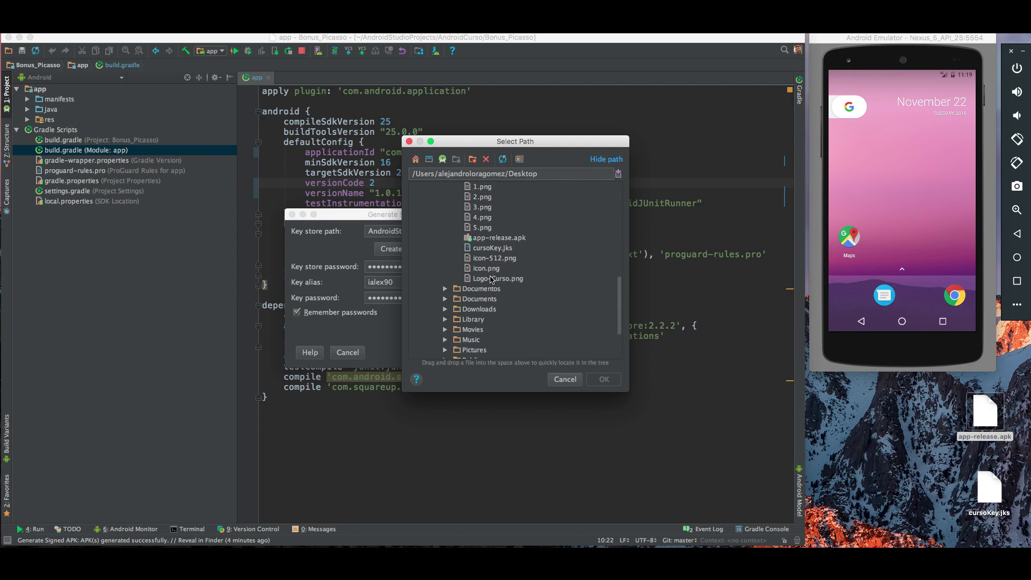
scroll(491, 273, "up", 1)
left_click(495, 278)
left_click(604, 379)
left_click(400, 281)
double_click(401, 281)
- Set key alias 'curso', re-enter both key store and key passwords, and build the signed release APK
type("curso")
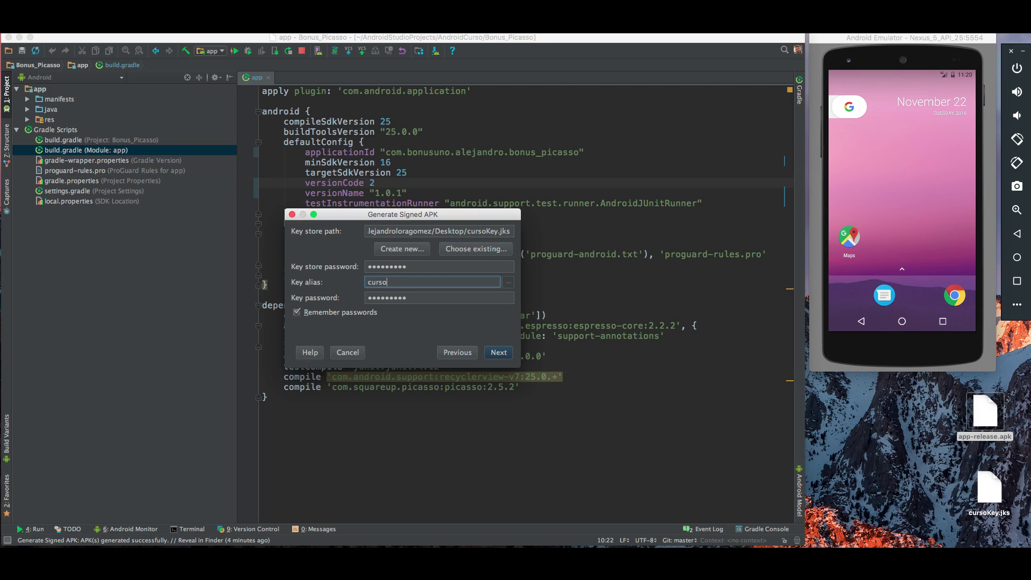
double_click(423, 271)
type("*********")
key("Tab")
key("Tab")
key("super+a")
type("*********")
left_click(498, 354)
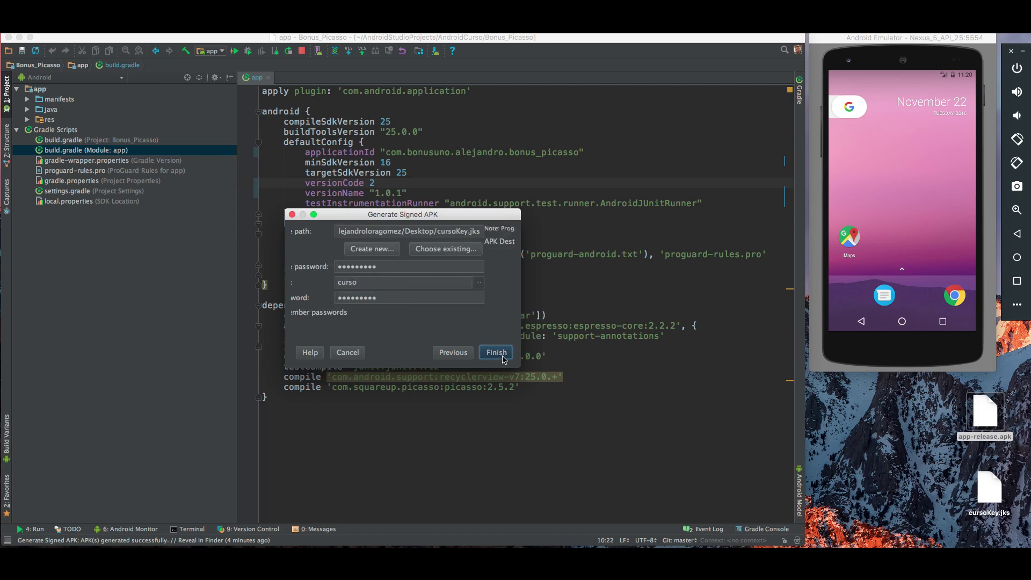
left_click(496, 353)
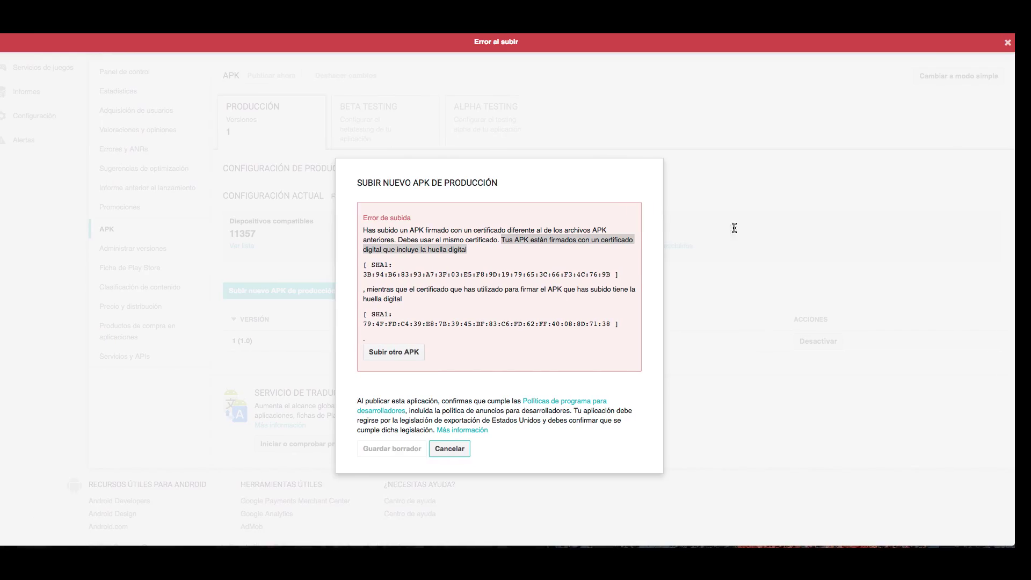
- Dismiss the error and upload app-release.apk from Escritorio as another production APK via 'Subir otro APK'
left_click(734, 228)
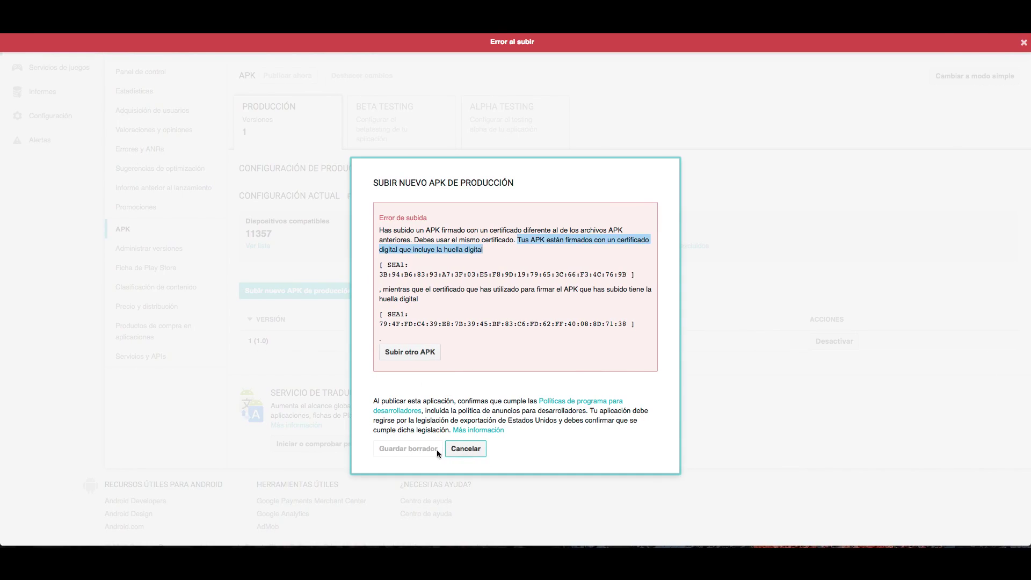
left_click(422, 351)
left_click(525, 246)
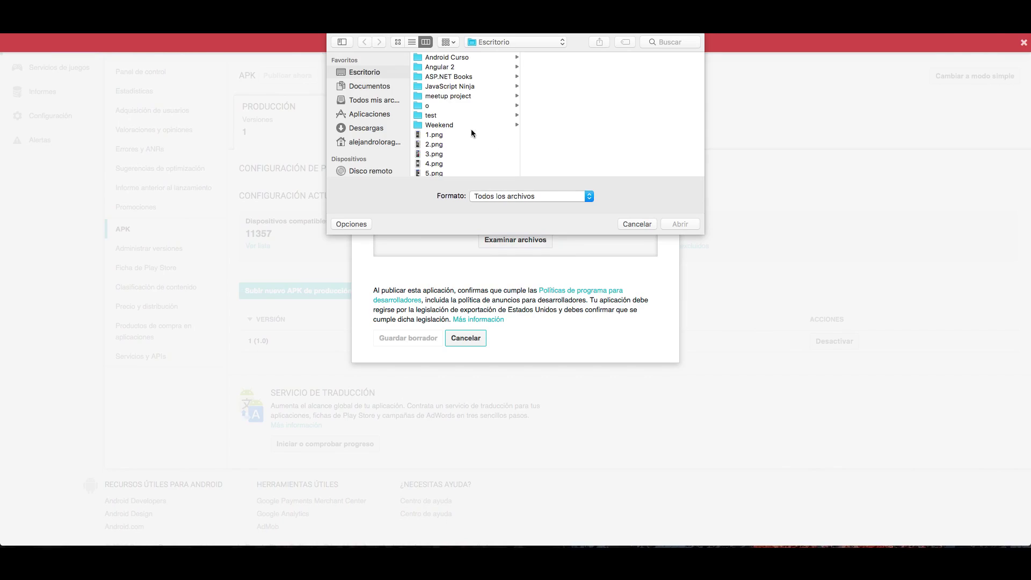
scroll(454, 133, "down", 3)
left_click(450, 133)
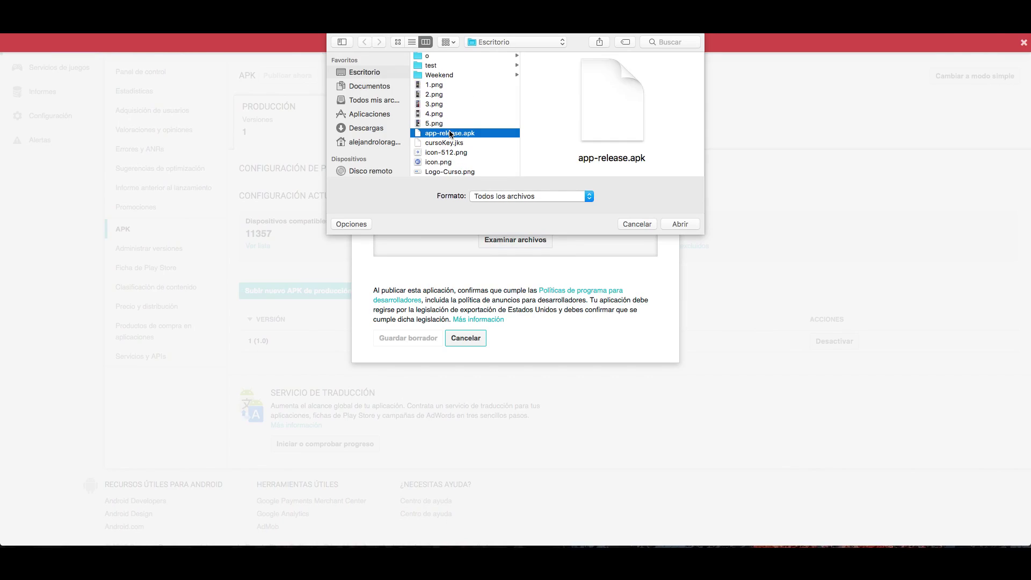
double_click(450, 133)
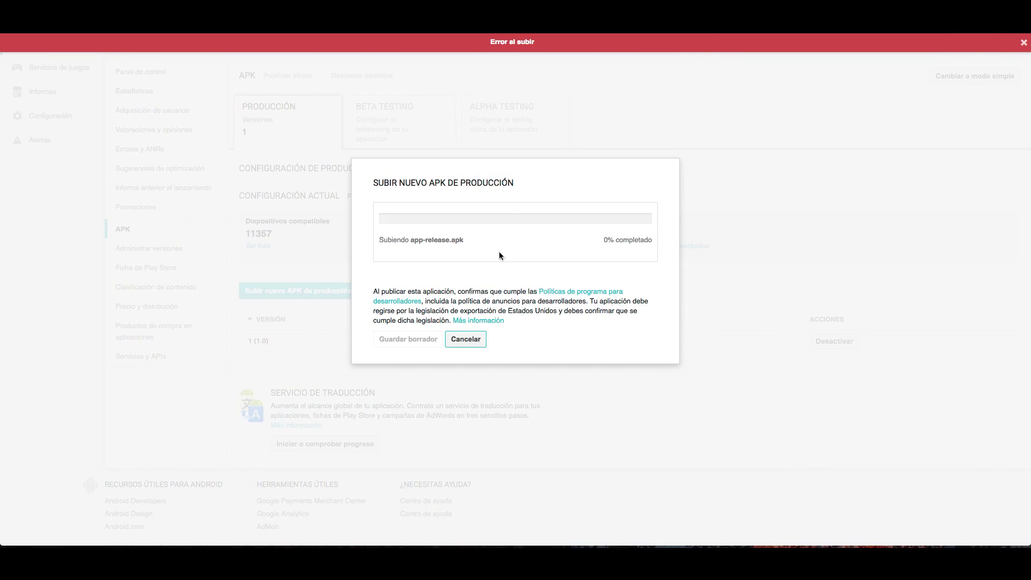